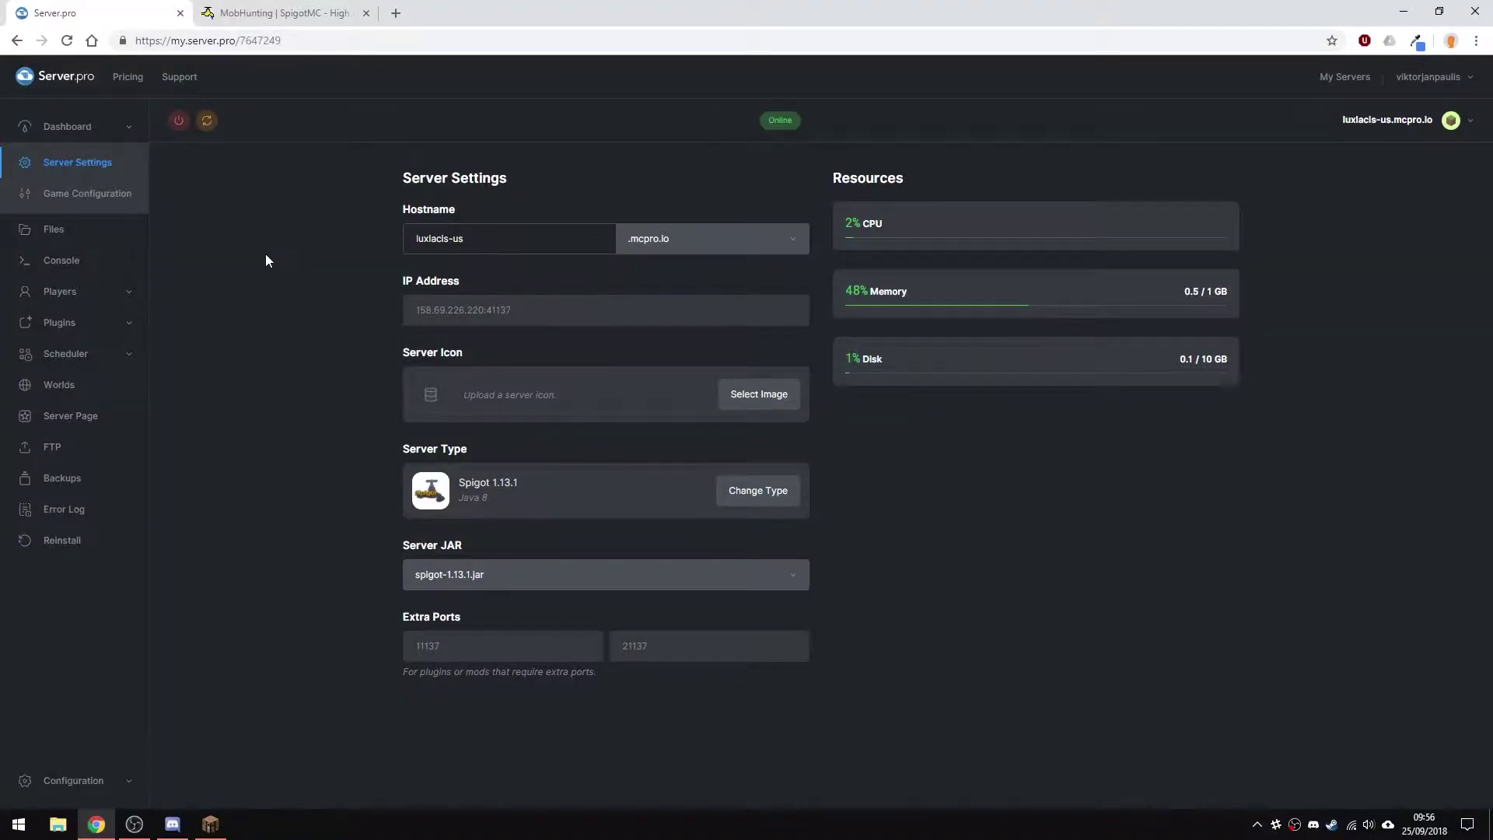
Expand Plugins in the sidebar to show the Browse plugin grid
{"action": "left_click", "coordinate": [61, 323]}
{"action": "type", "text": "mobhunting"}
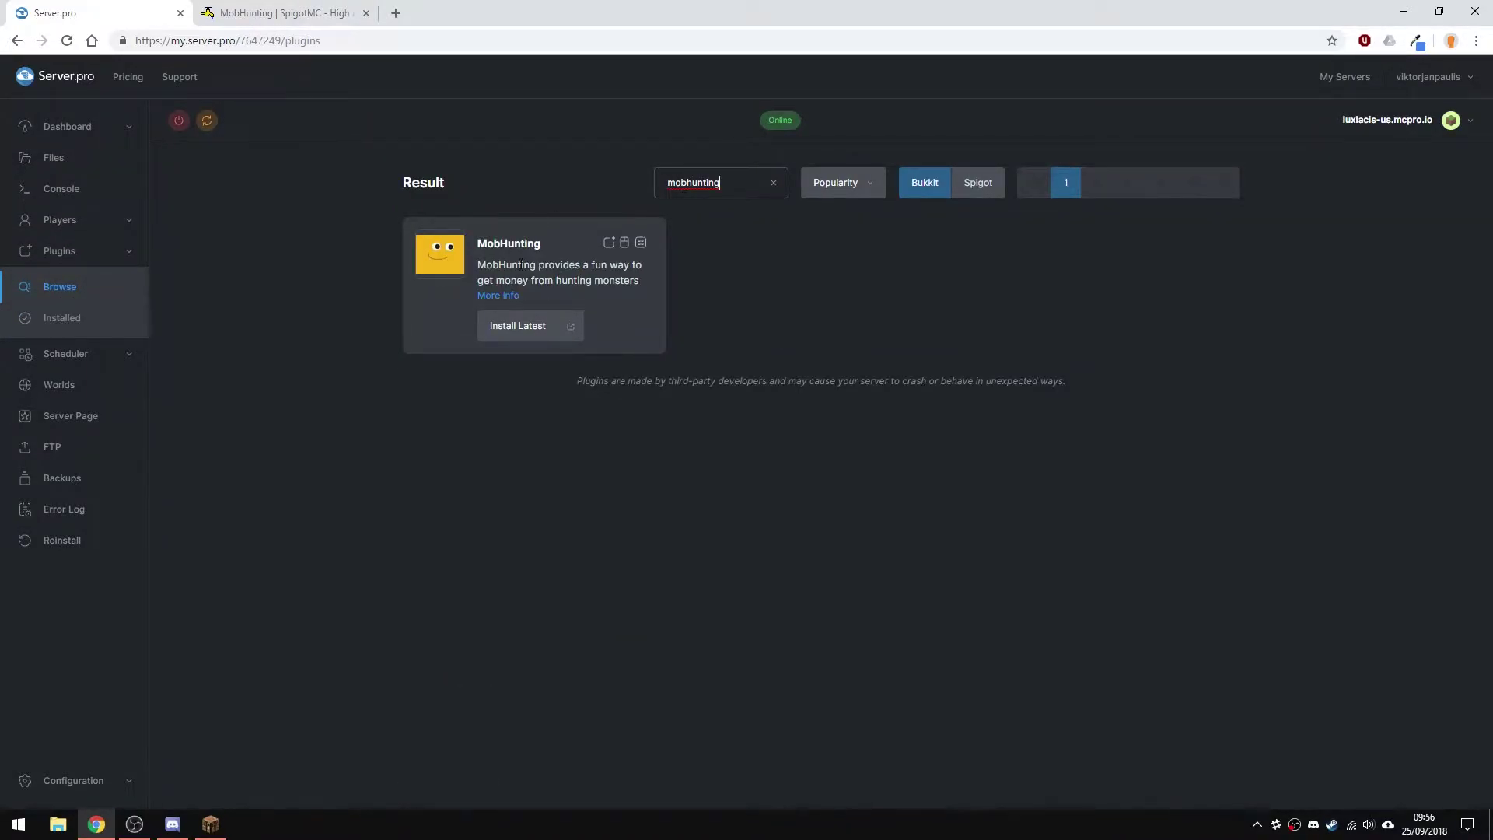
Install the latest MobHunting plugin and restart the server
{"action": "left_click", "coordinate": [522, 332]}
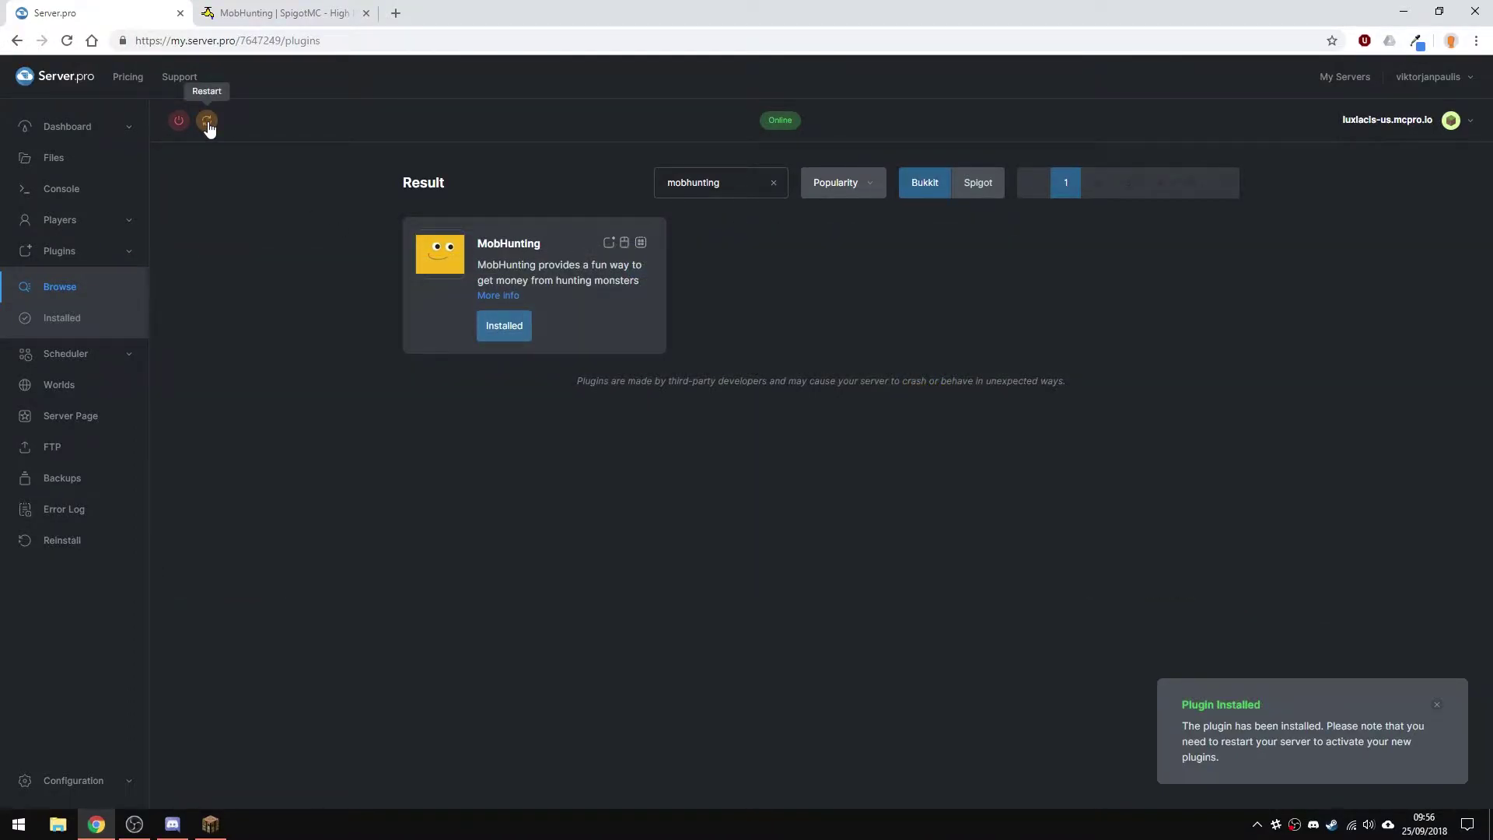
{"action": "left_click", "coordinate": [207, 122]}
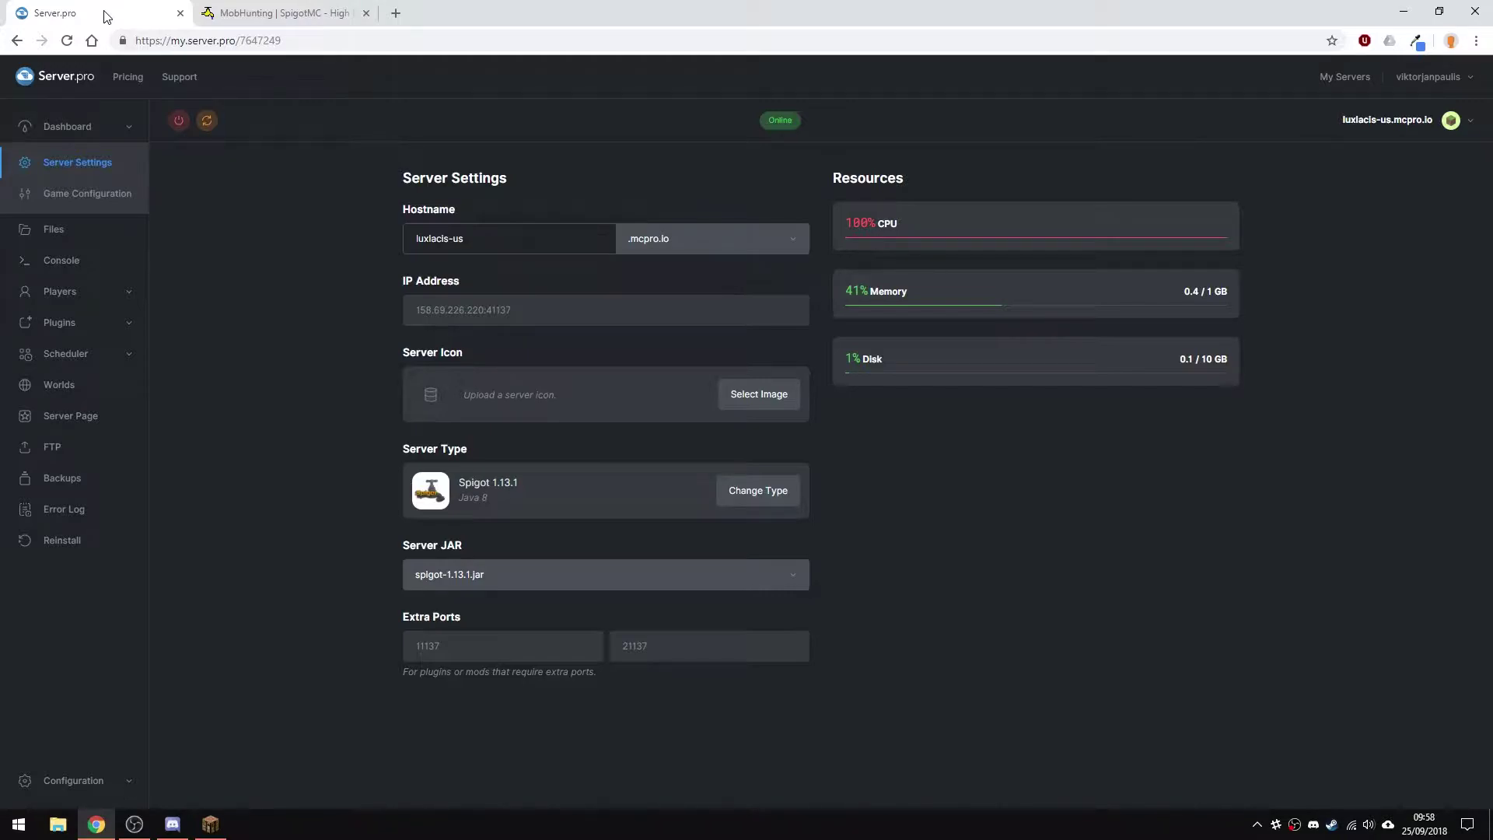
Open plugins/MobHunting/config.yml in the file editor
{"action": "left_click", "coordinate": [78, 231]}
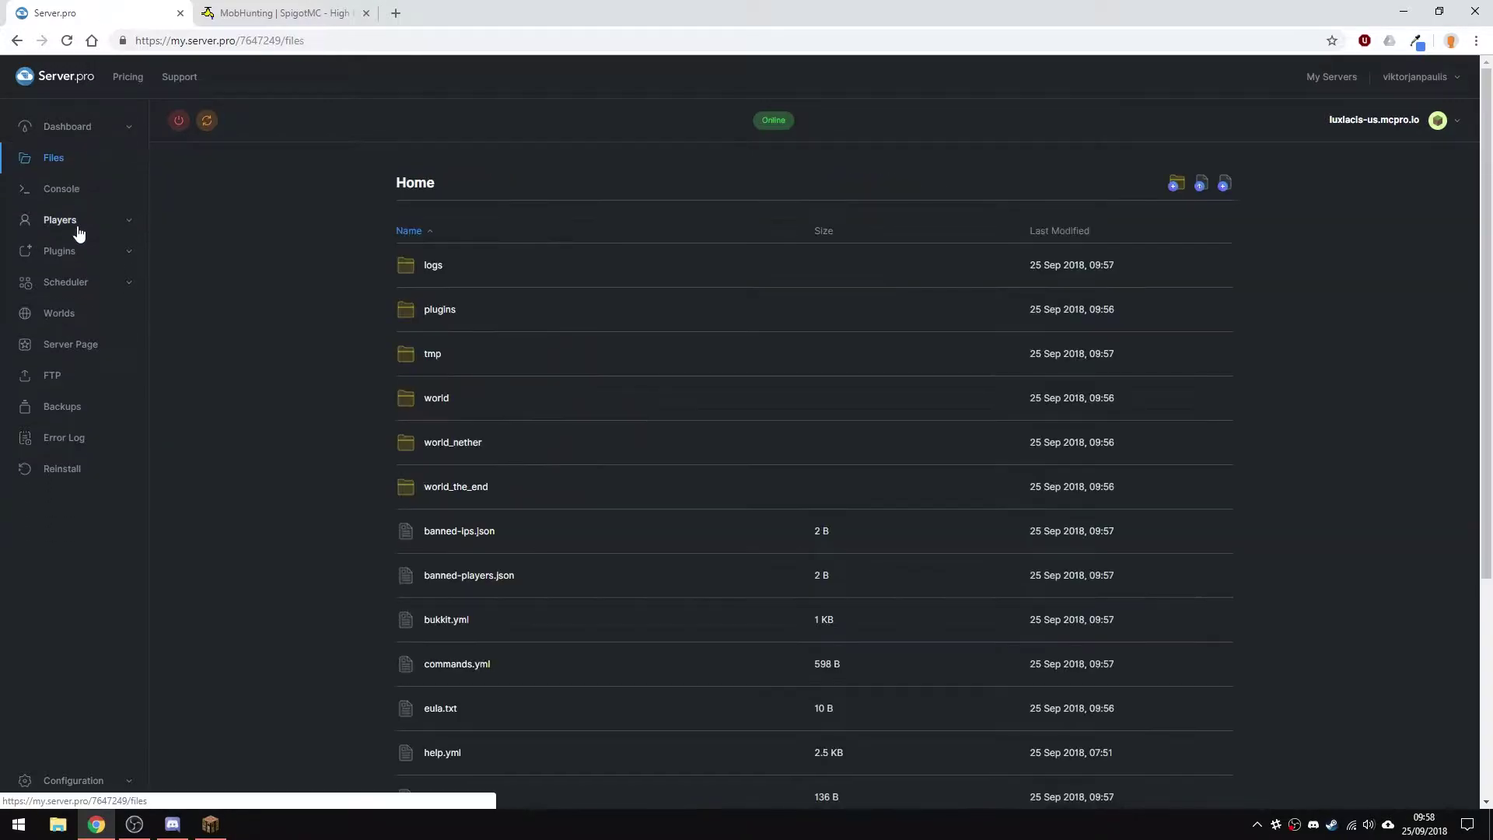
{"action": "left_click", "coordinate": [439, 311]}
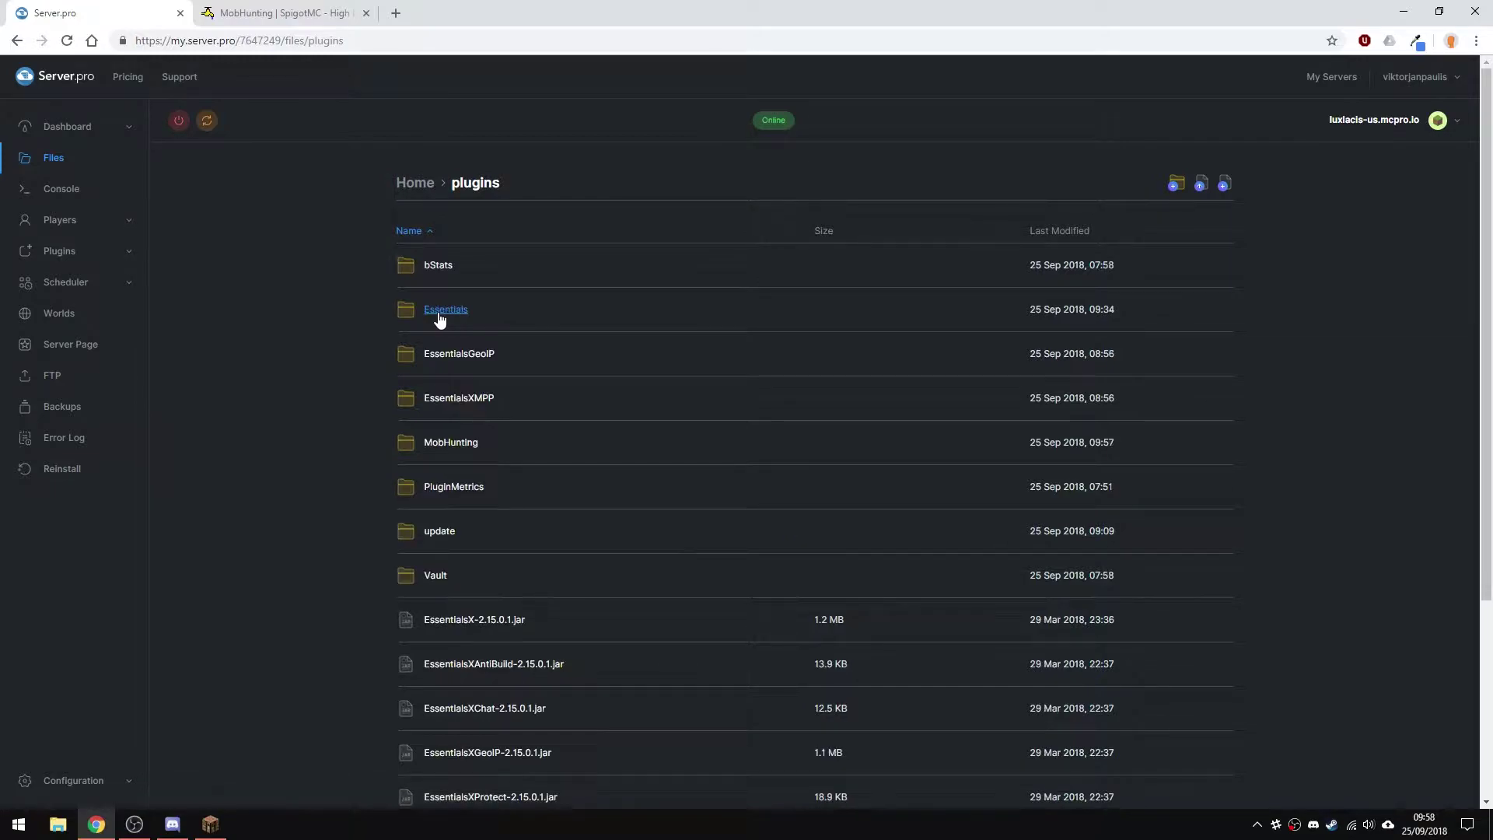
{"action": "left_click", "coordinate": [447, 445]}
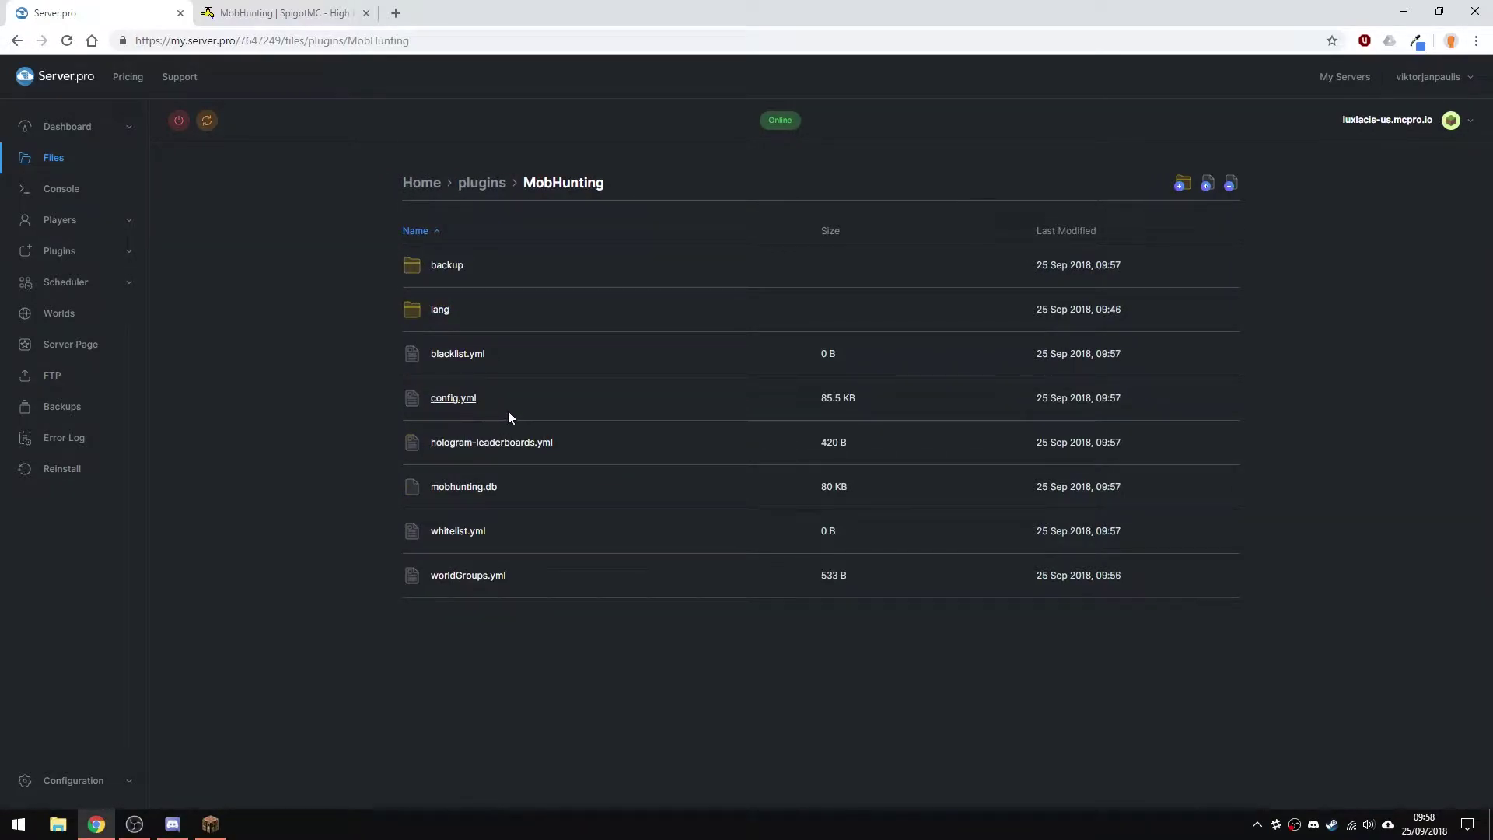
{"action": "left_click", "coordinate": [441, 403]}
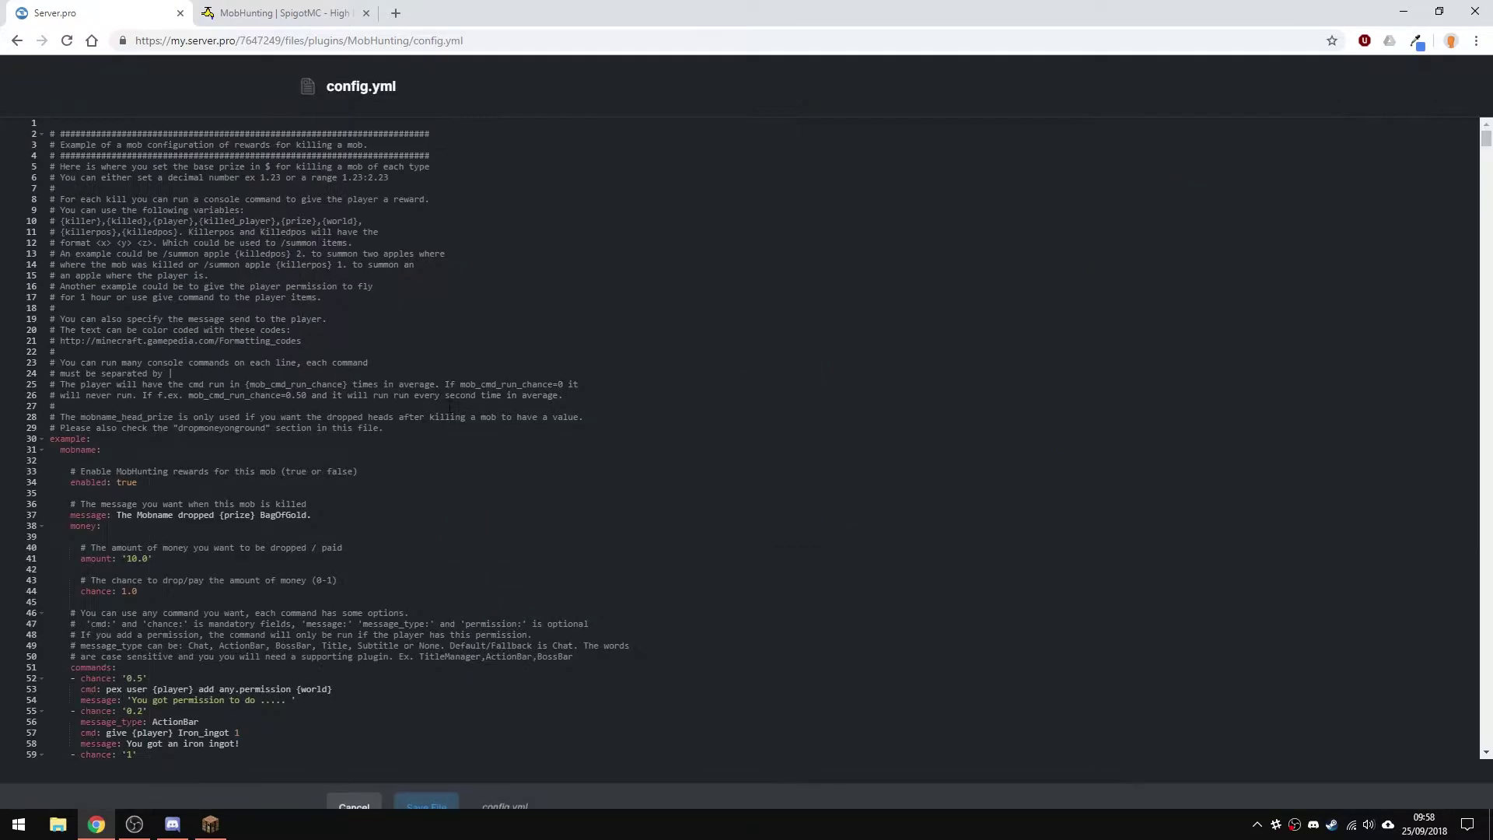
{"action": "scroll", "coordinate": [747, 439], "scroll_direction": "down", "scroll_amount": 3}
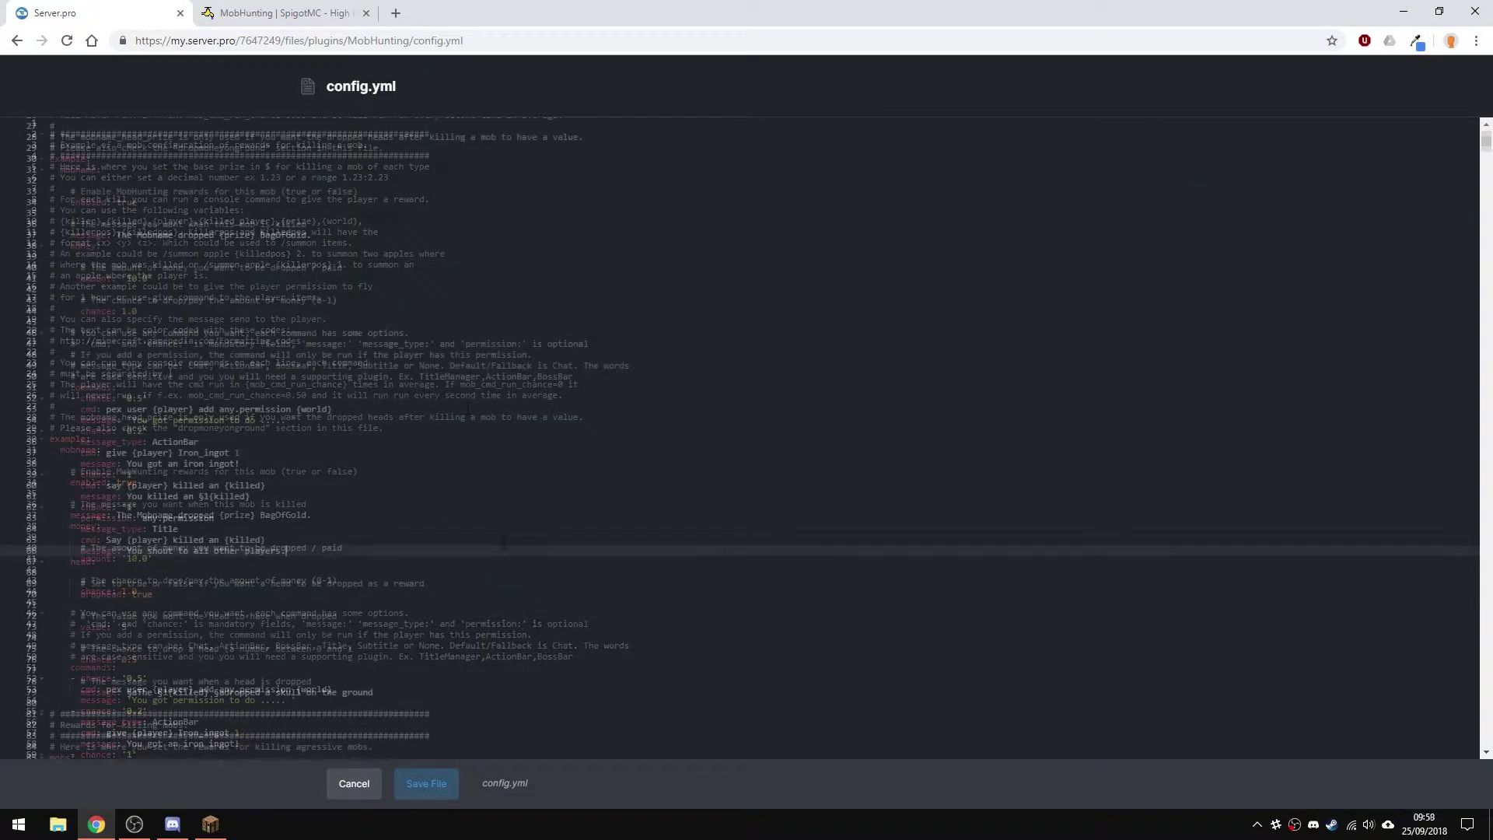
{"action": "left_click", "coordinate": [138, 615]}
{"action": "left_click", "coordinate": [91, 298]}
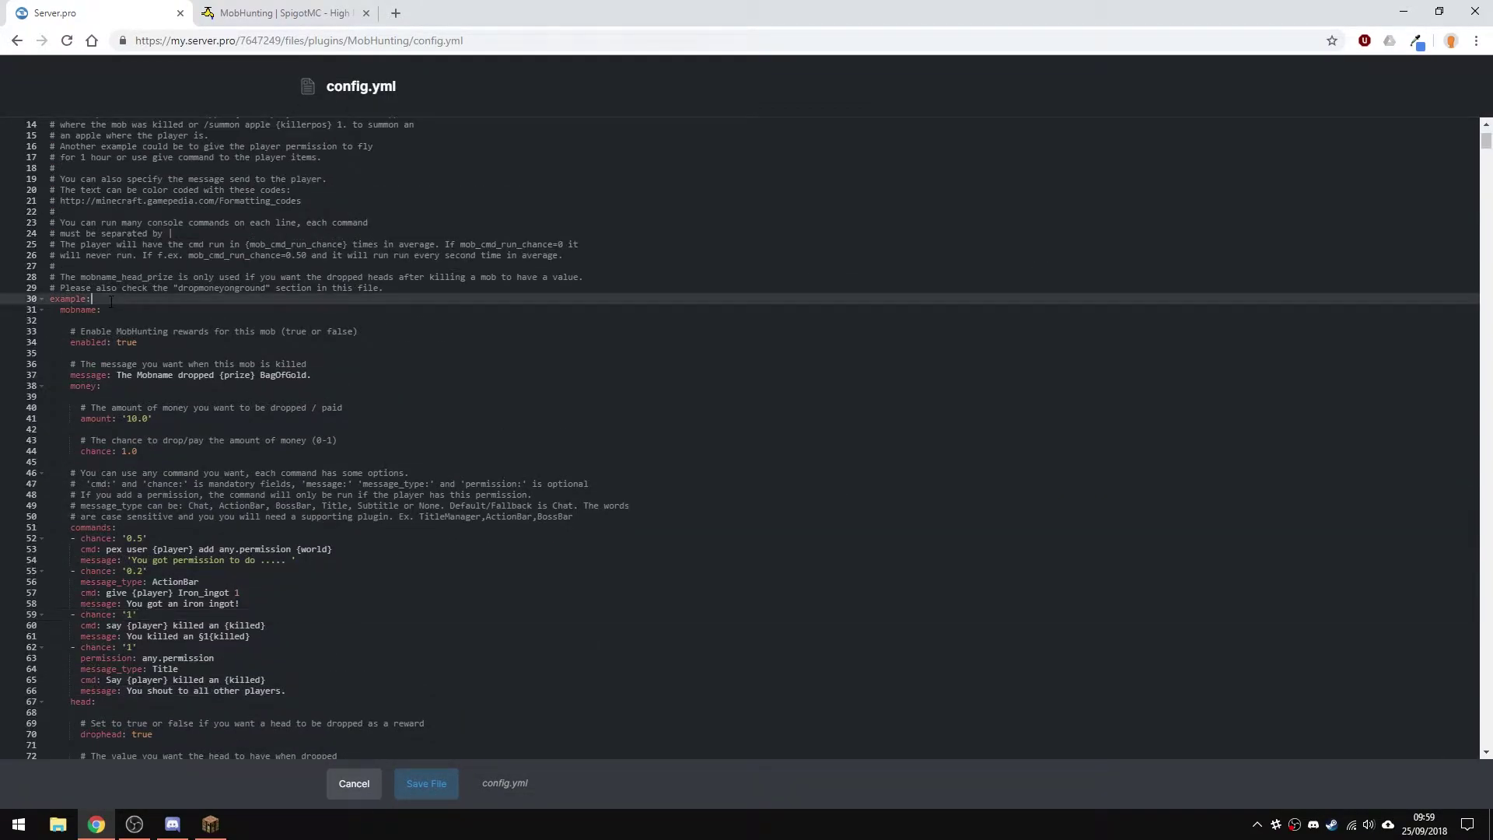
{"action": "scroll", "coordinate": [747, 439], "scroll_direction": "down", "scroll_amount": 2}
{"action": "scroll", "coordinate": [220, 365], "scroll_direction": "down", "scroll_amount": 1}
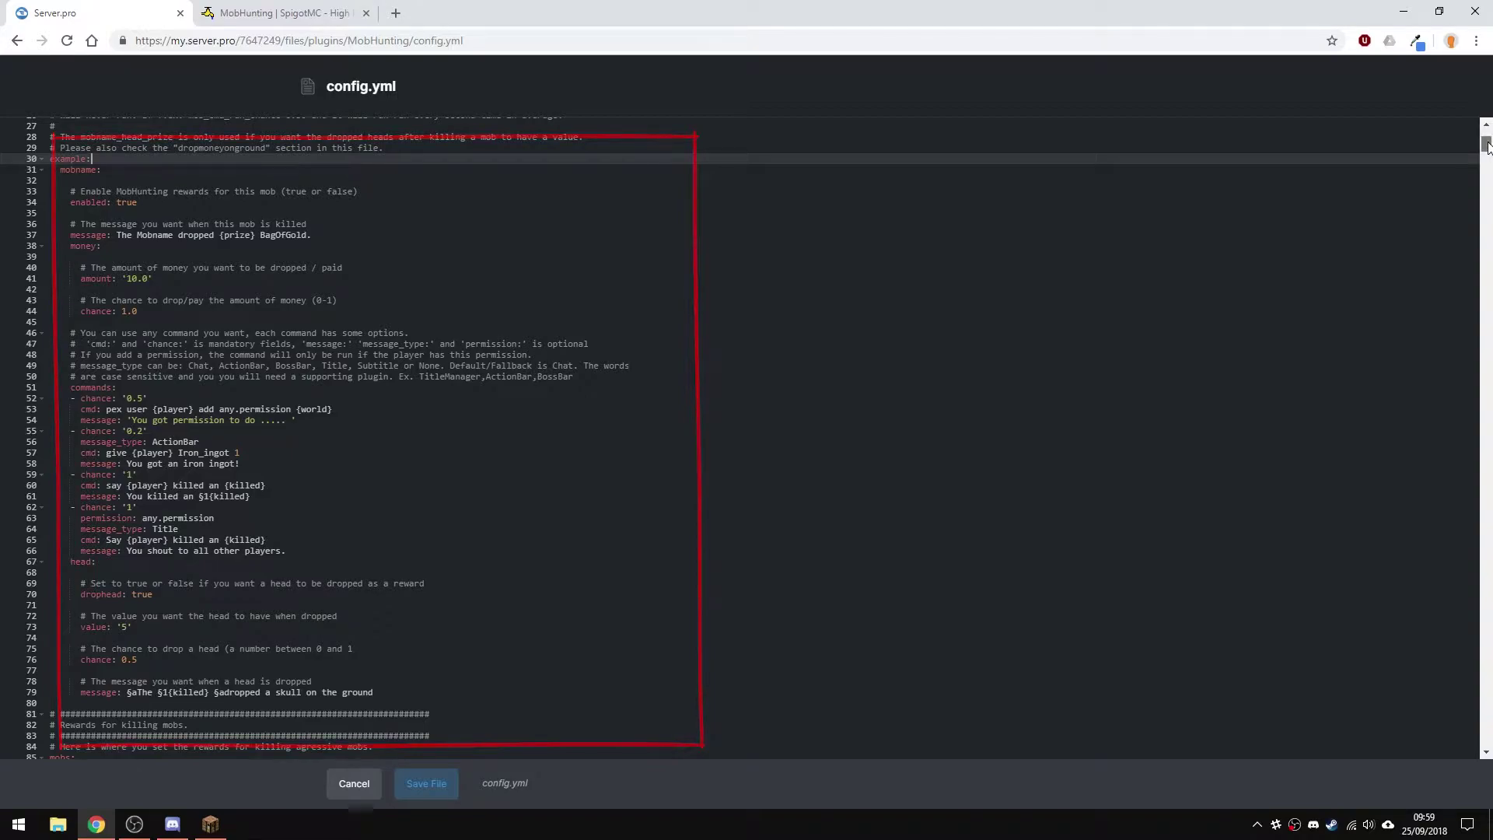
{"action": "left_click_drag", "start_coordinate": [1488, 146], "coordinate": [1487, 353]}
Set the pig's money amount to -1 and enable_fishing_rewards to false
{"action": "left_click", "coordinate": [132, 528]}
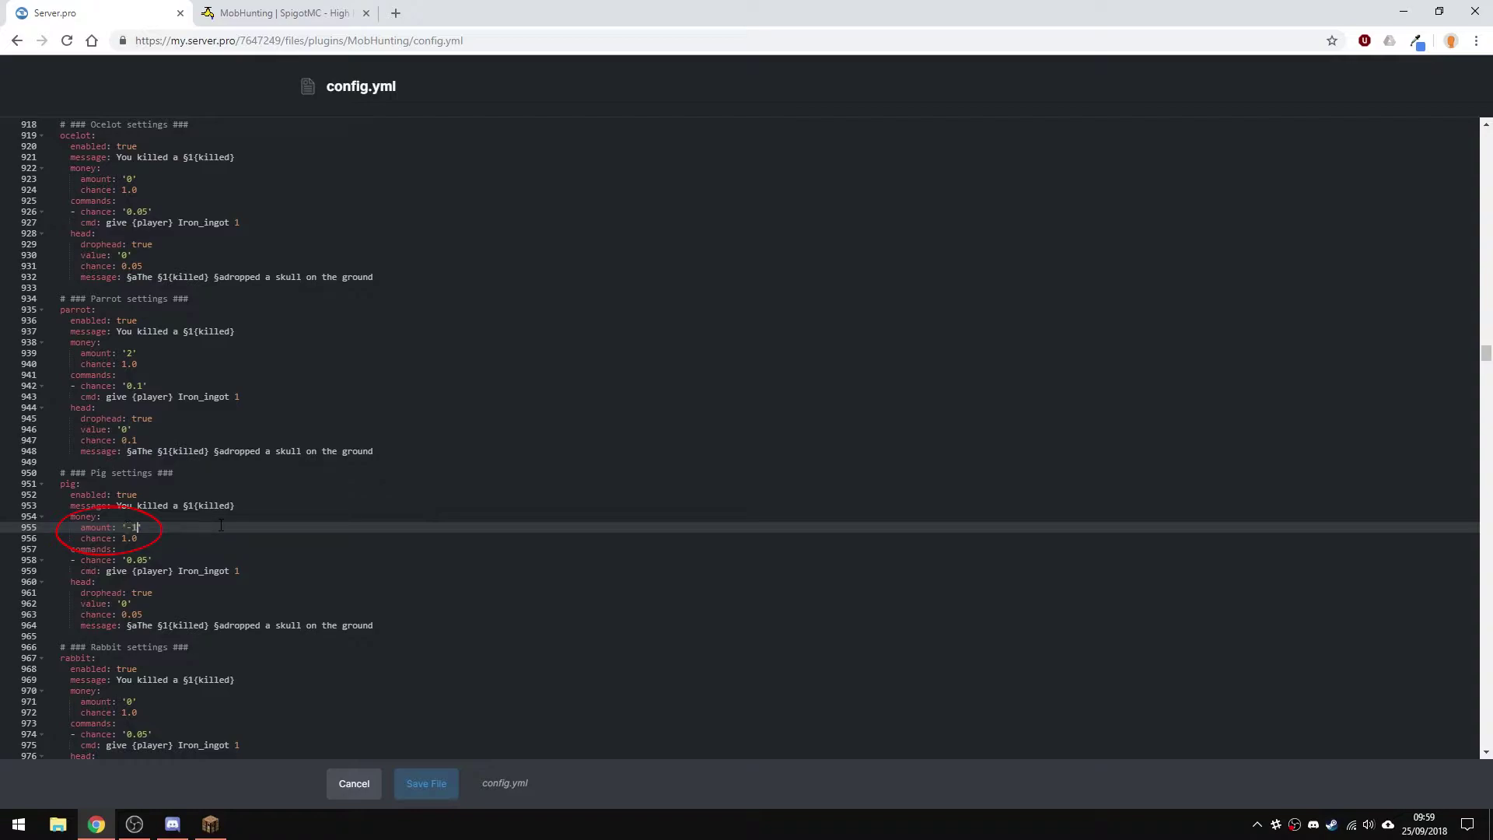
{"action": "left_click", "coordinate": [214, 560]}
{"action": "left_click", "coordinate": [196, 604]}
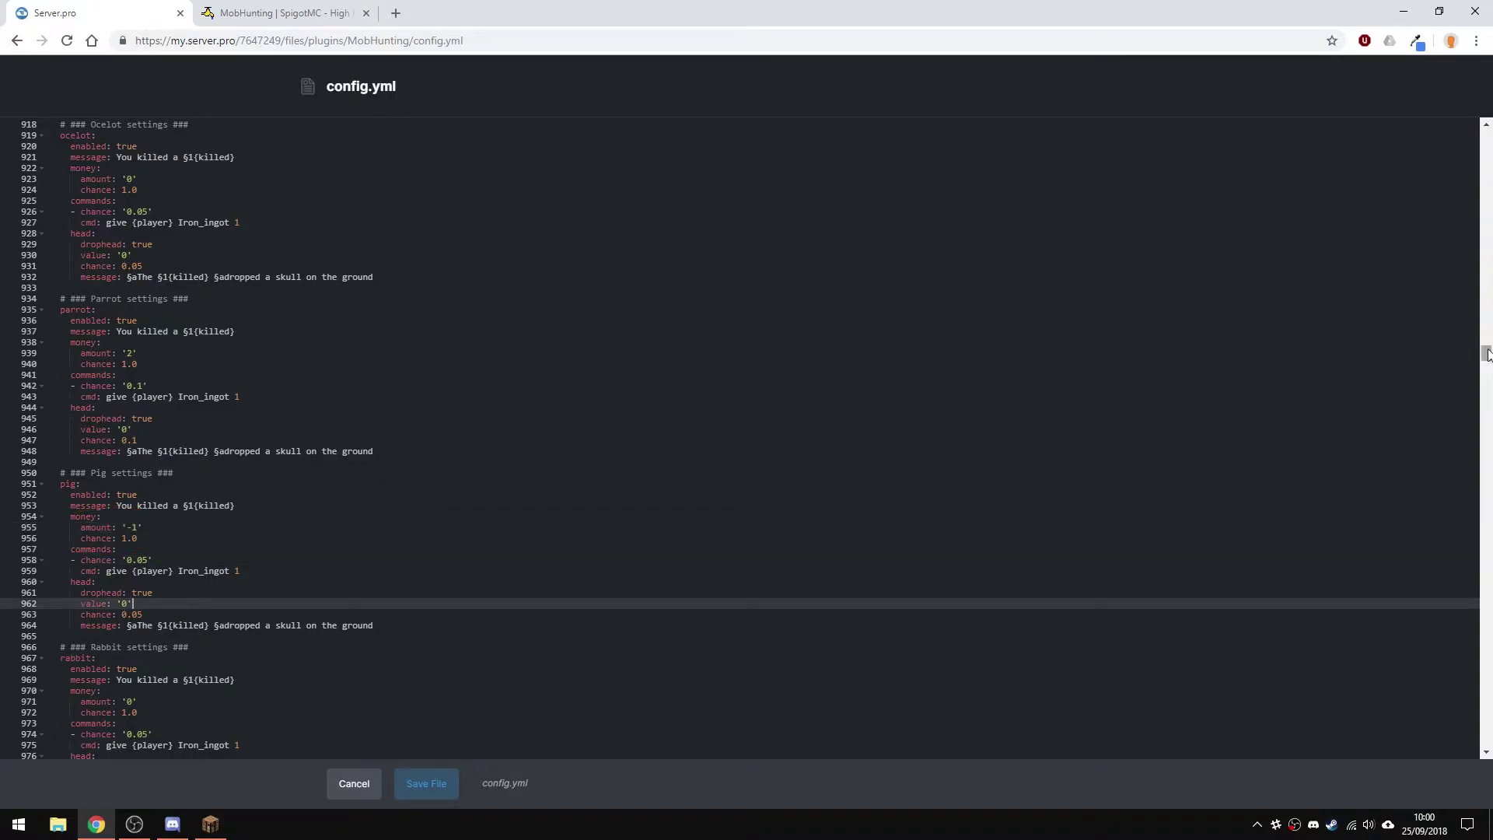
{"action": "left_click_drag", "start_coordinate": [1488, 354], "coordinate": [1488, 388]}
{"action": "left_click", "coordinate": [185, 286]}
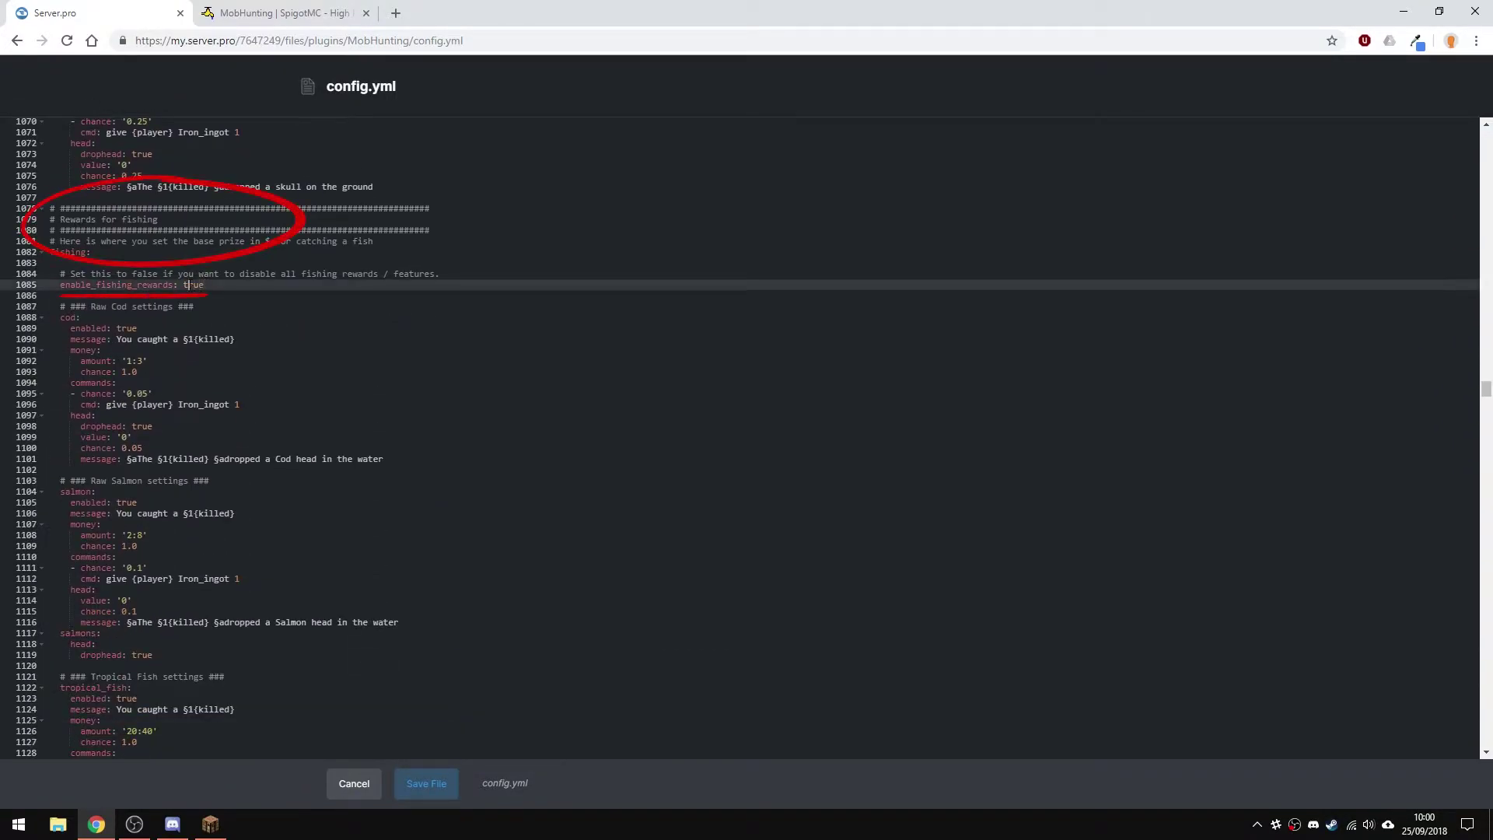
{"action": "type", "text": "aks"}
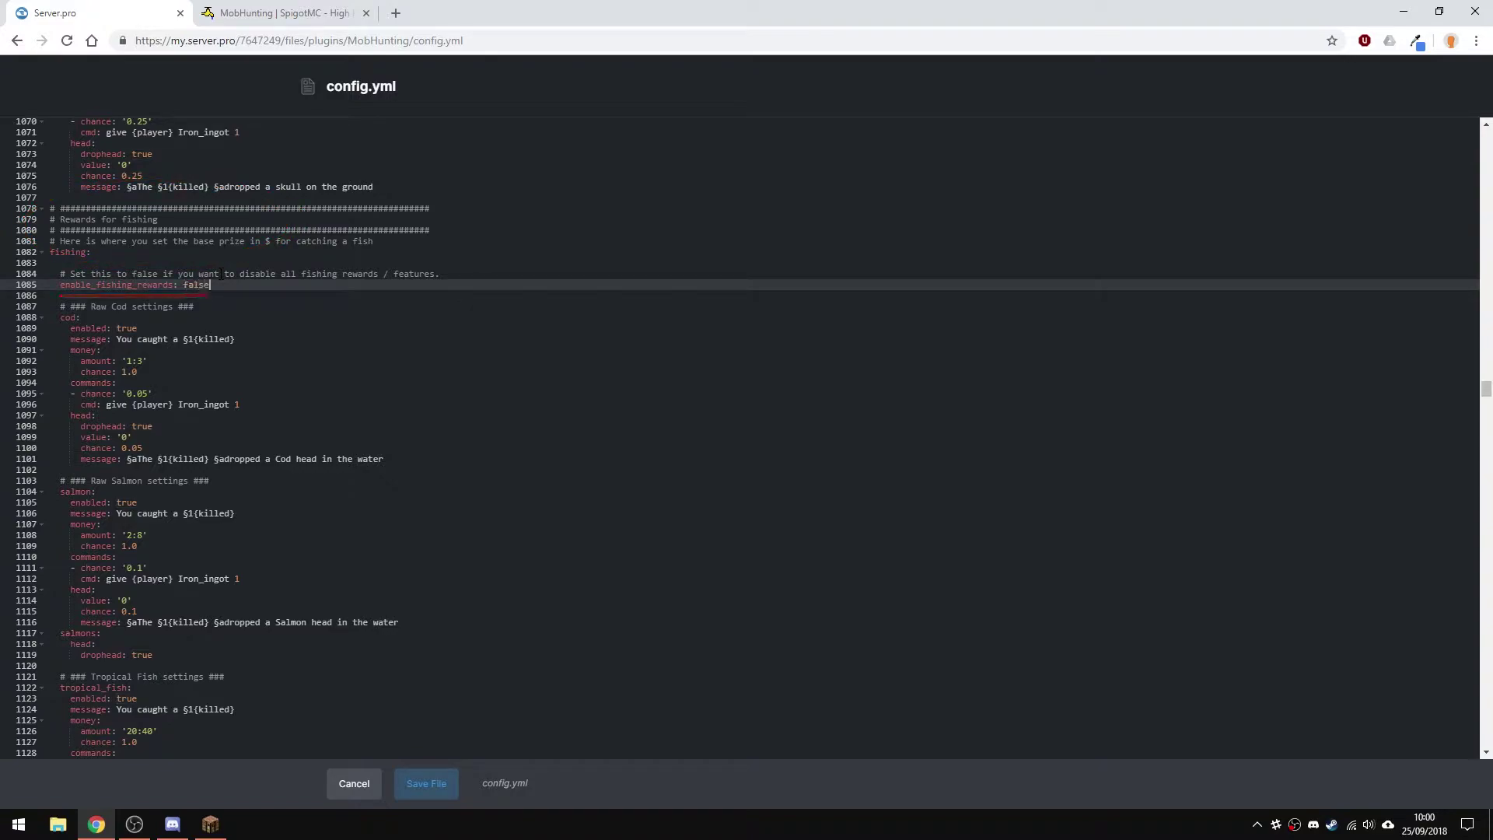
{"action": "left_click", "coordinate": [439, 308]}
{"action": "left_click_drag", "start_coordinate": [1487, 391], "coordinate": [1487, 415]}
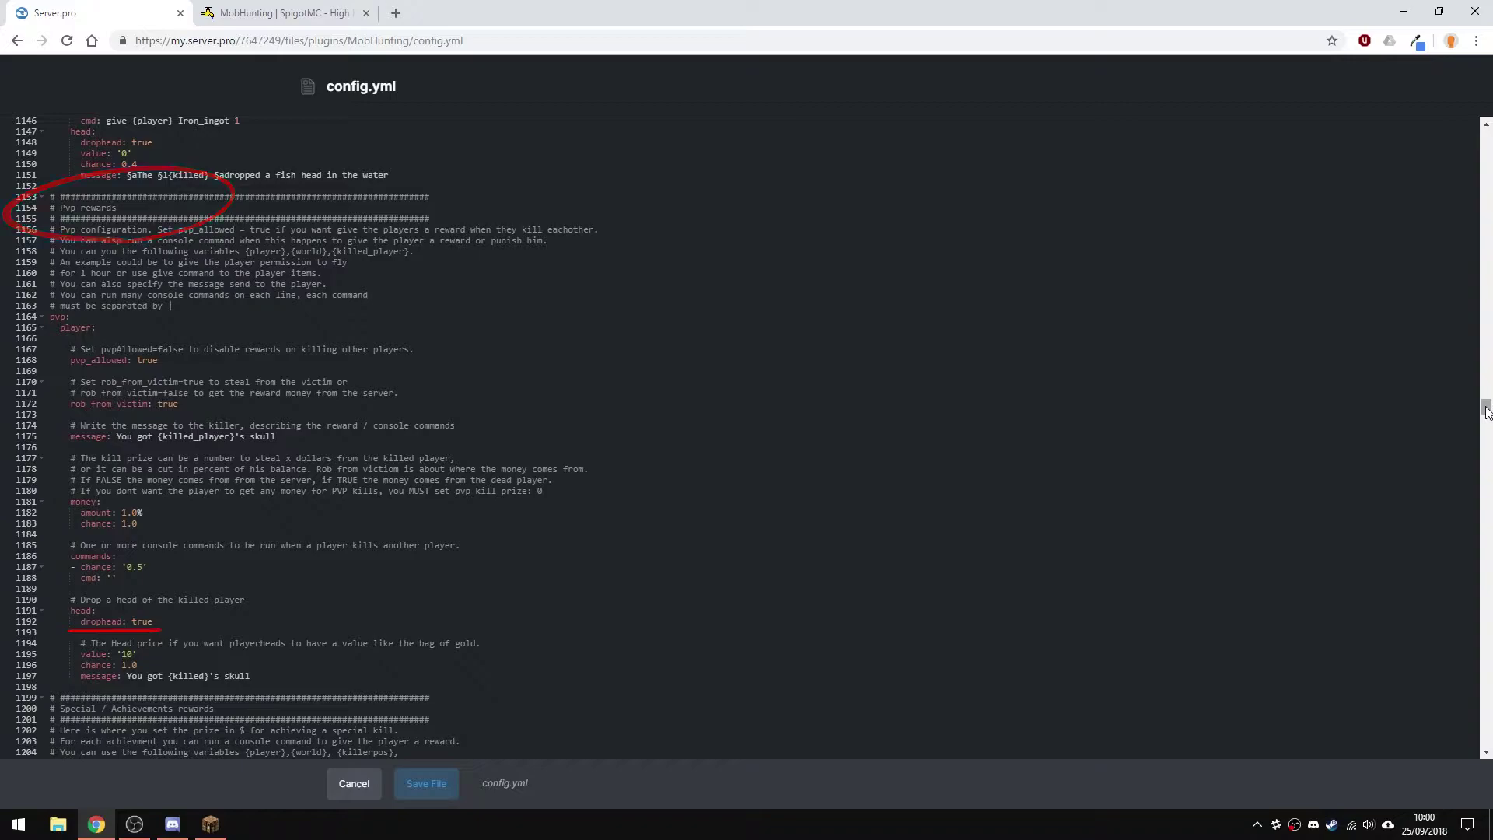
{"action": "left_click_drag", "start_coordinate": [1487, 408], "coordinate": [1487, 430]}
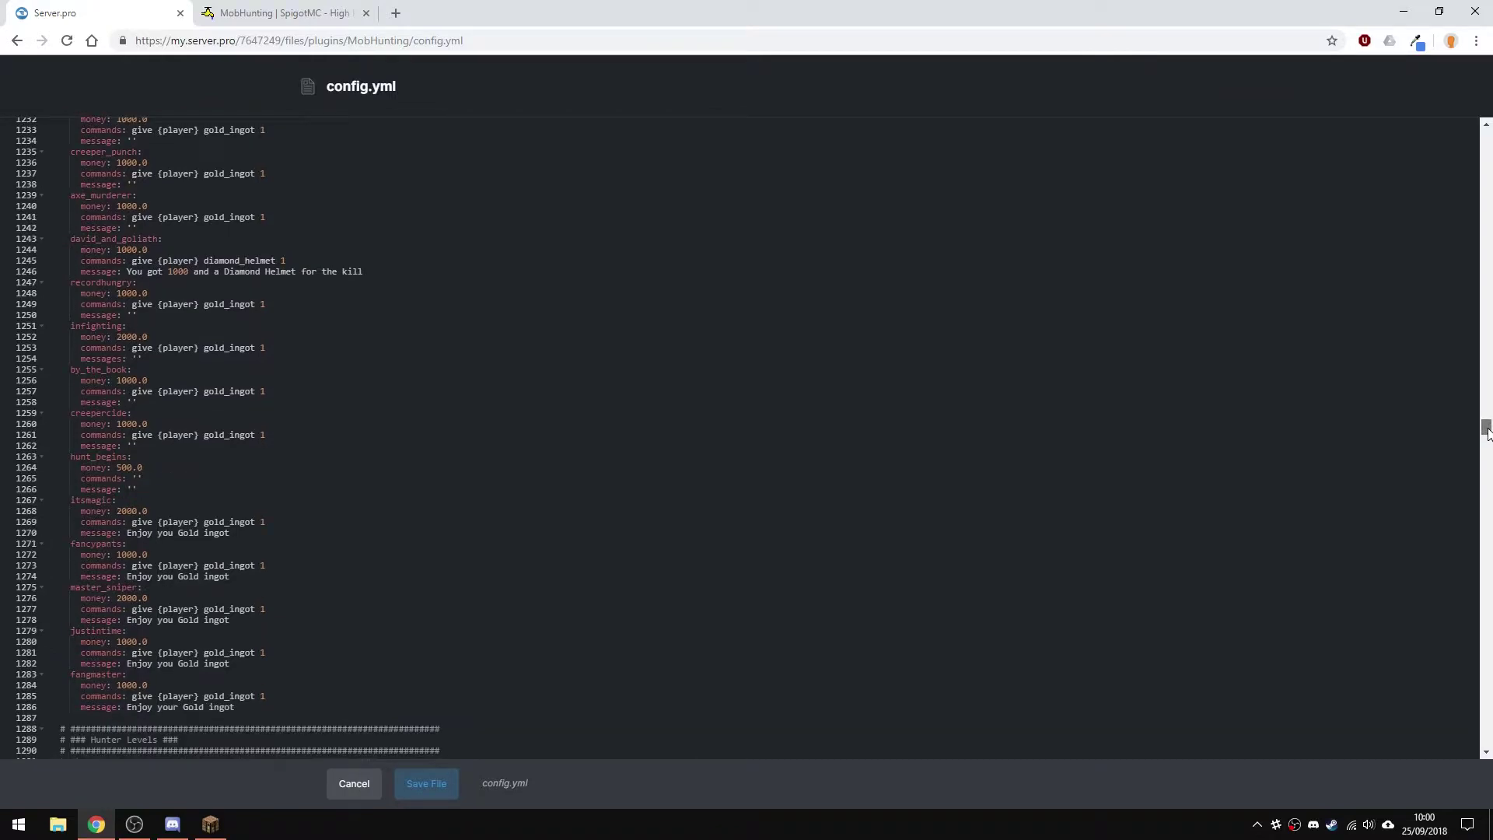
{"action": "left_click_drag", "start_coordinate": [1486, 429], "coordinate": [1487, 469]}
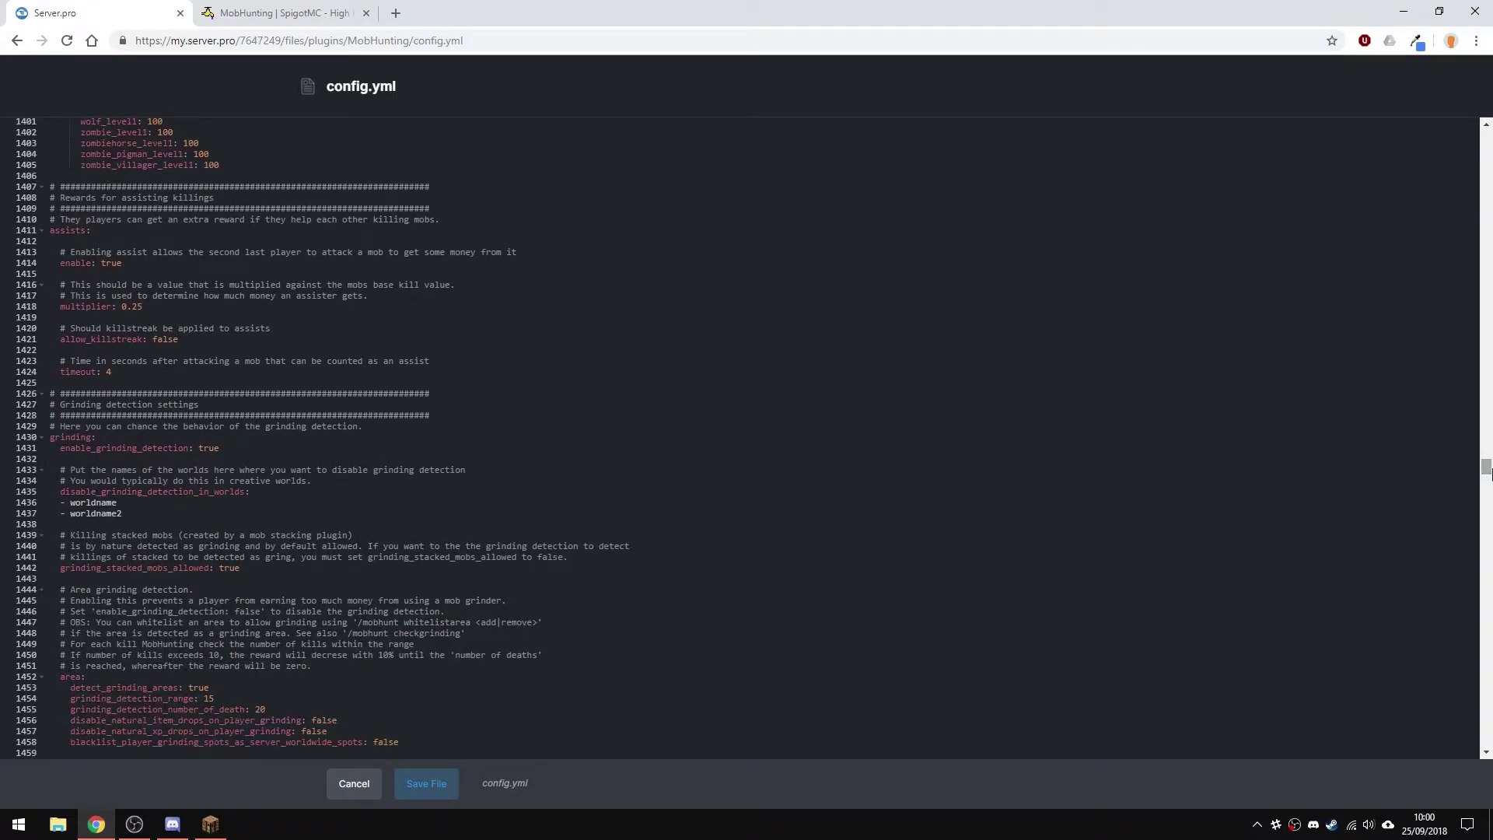
{"action": "left_click_drag", "start_coordinate": [1486, 469], "coordinate": [1487, 486]}
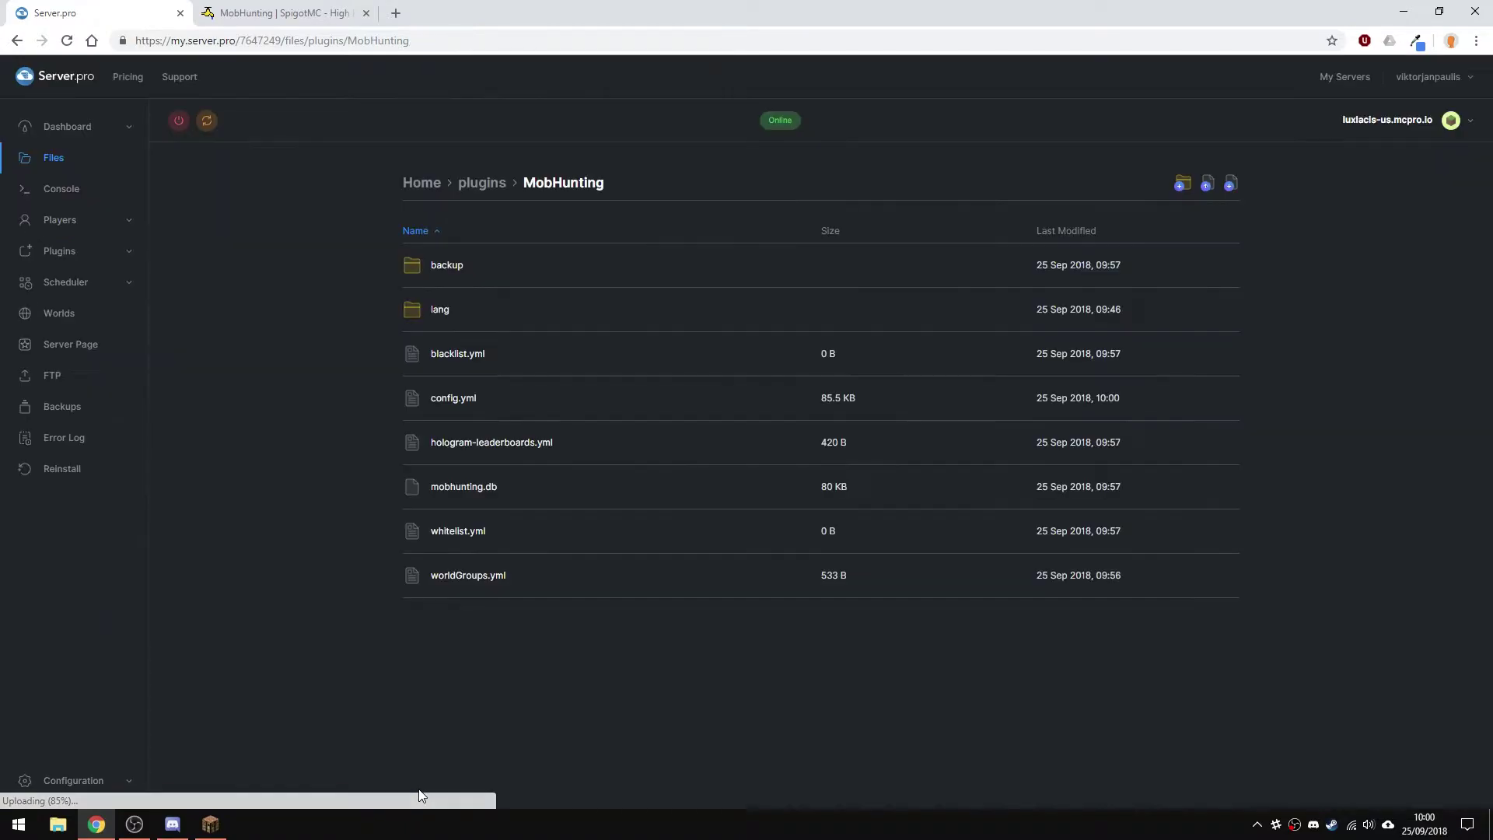
Save config.yml and restart the server to load the new MobHunting settings
{"action": "left_click", "coordinate": [207, 121]}
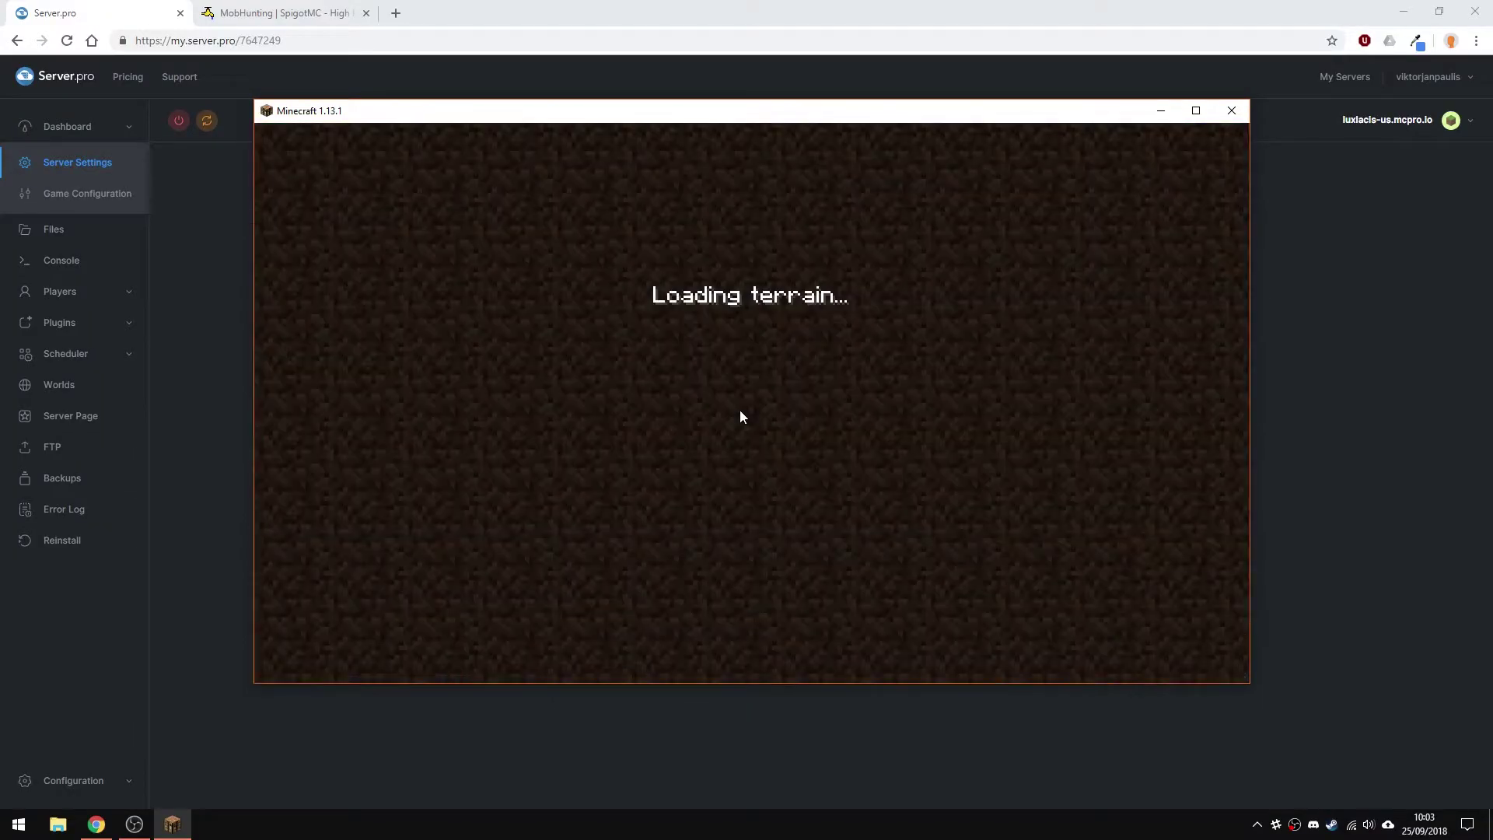
Take the diamond sword from the chest, switch to survival, and equip it
{"action": "key", "text": "w"}
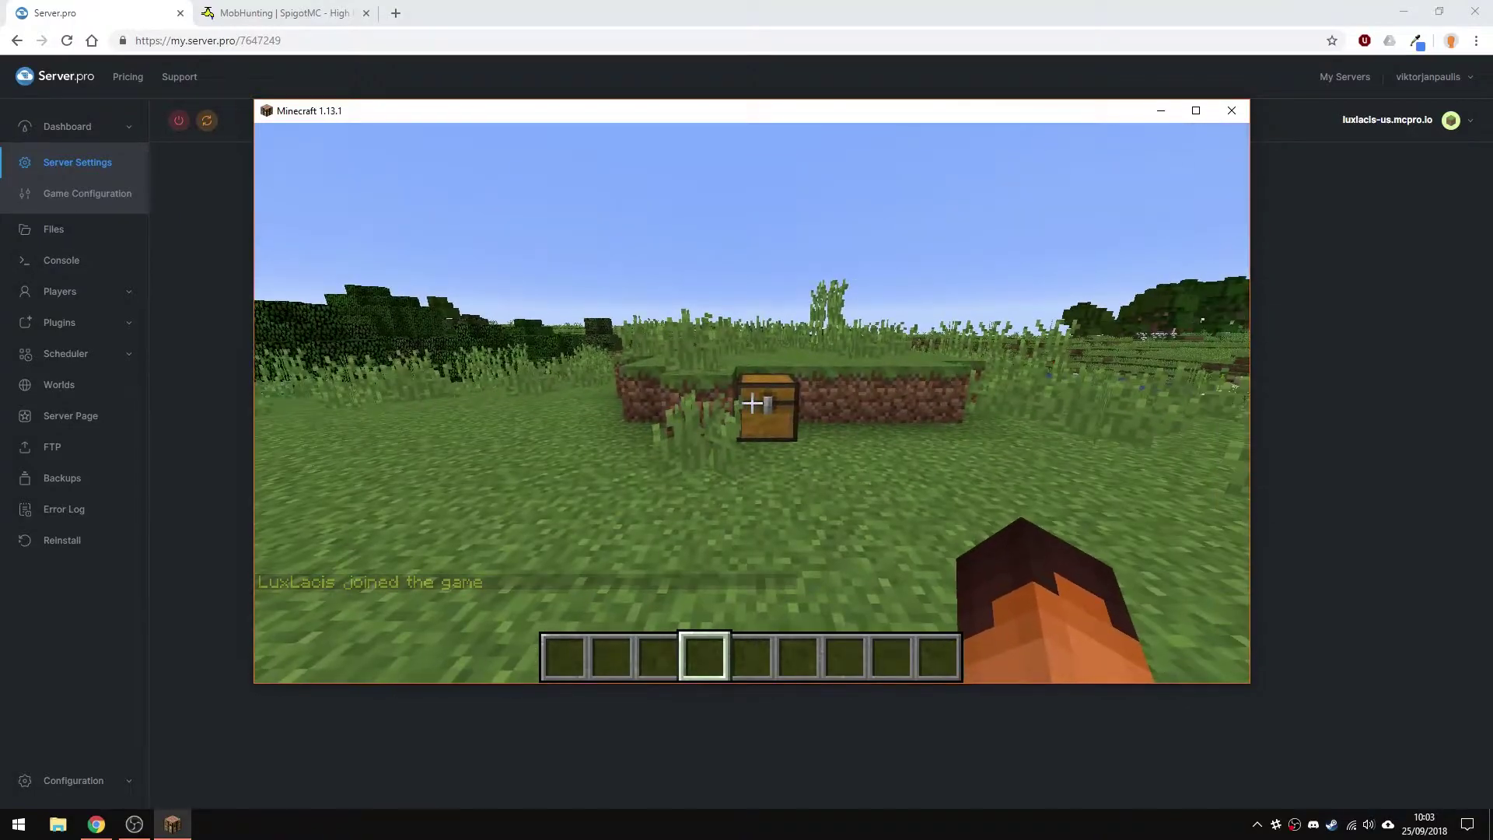
{"action": "right_click", "coordinate": [753, 402]}
{"action": "left_click_drag", "start_coordinate": [581, 263], "coordinate": [591, 566]}
{"action": "key", "text": "Escape"}
{"action": "type", "text": "/g"}
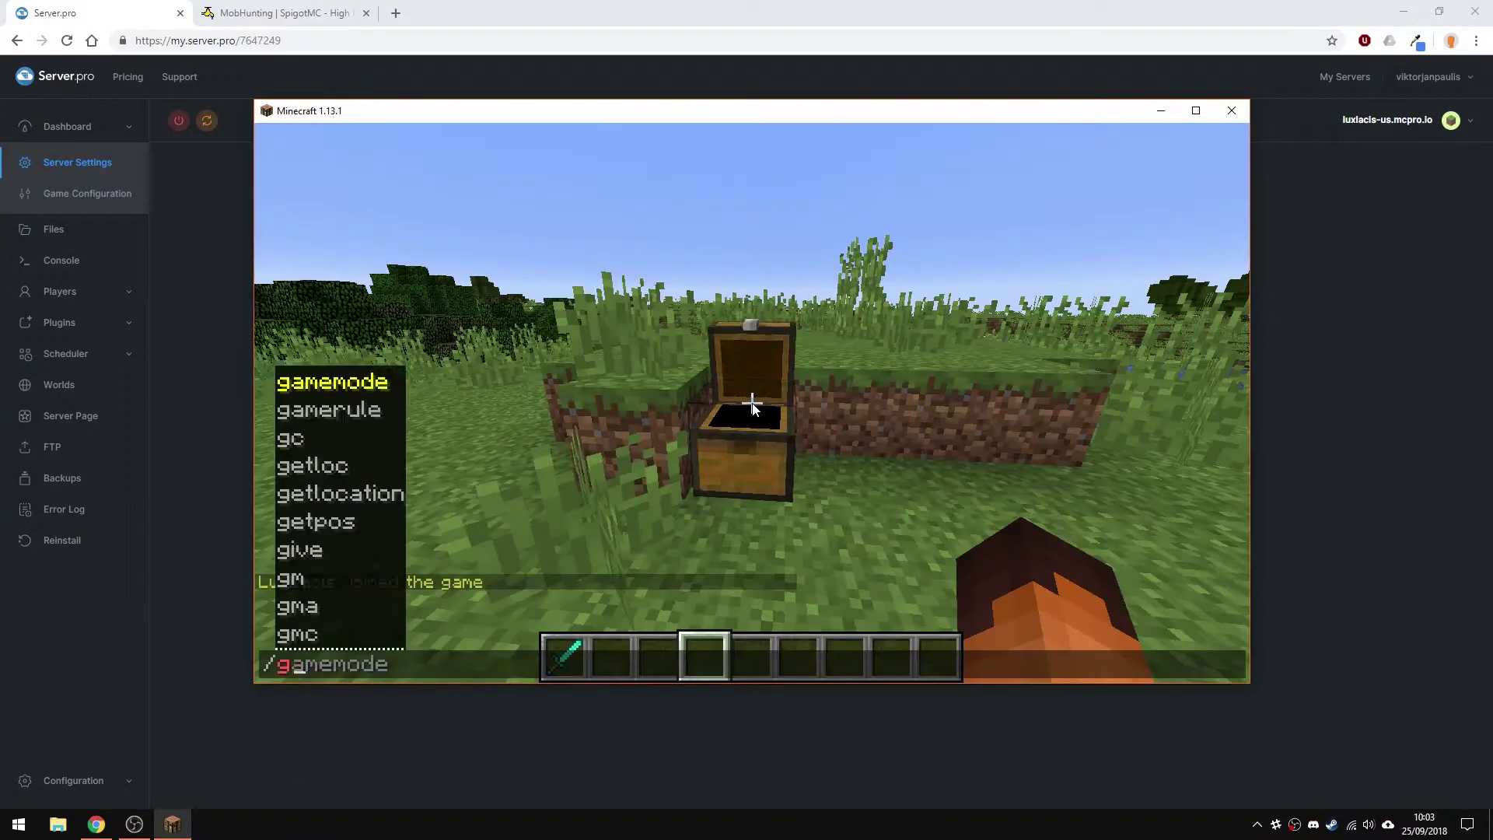
{"action": "type", "text": "amemode 0"}
{"action": "key", "text": "Return"}
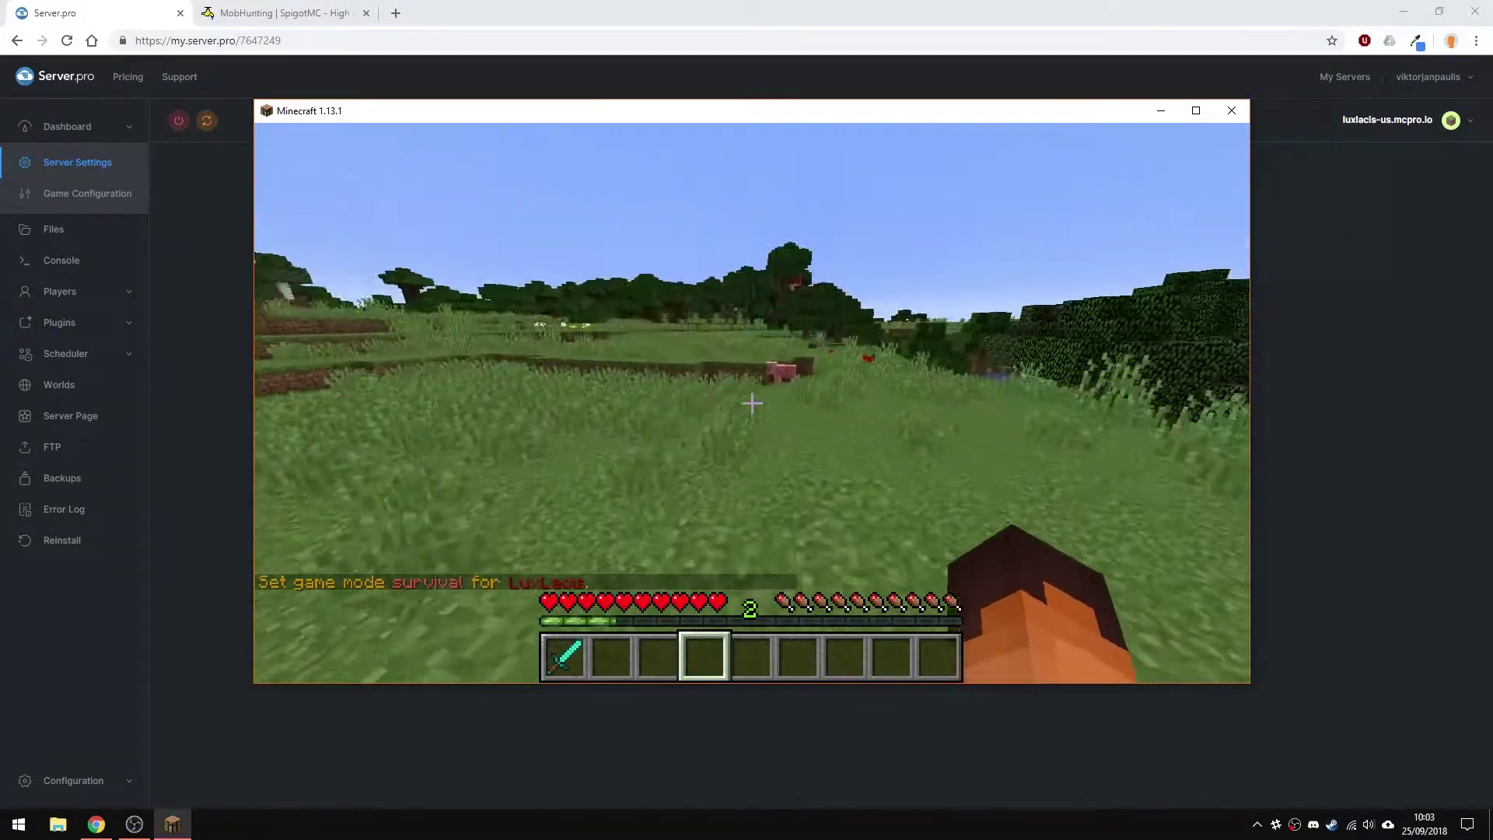
{"action": "key", "text": "1"}
Kill a pig, read the kill messages, and check the balance with /money
{"action": "left_click", "coordinate": [752, 403]}
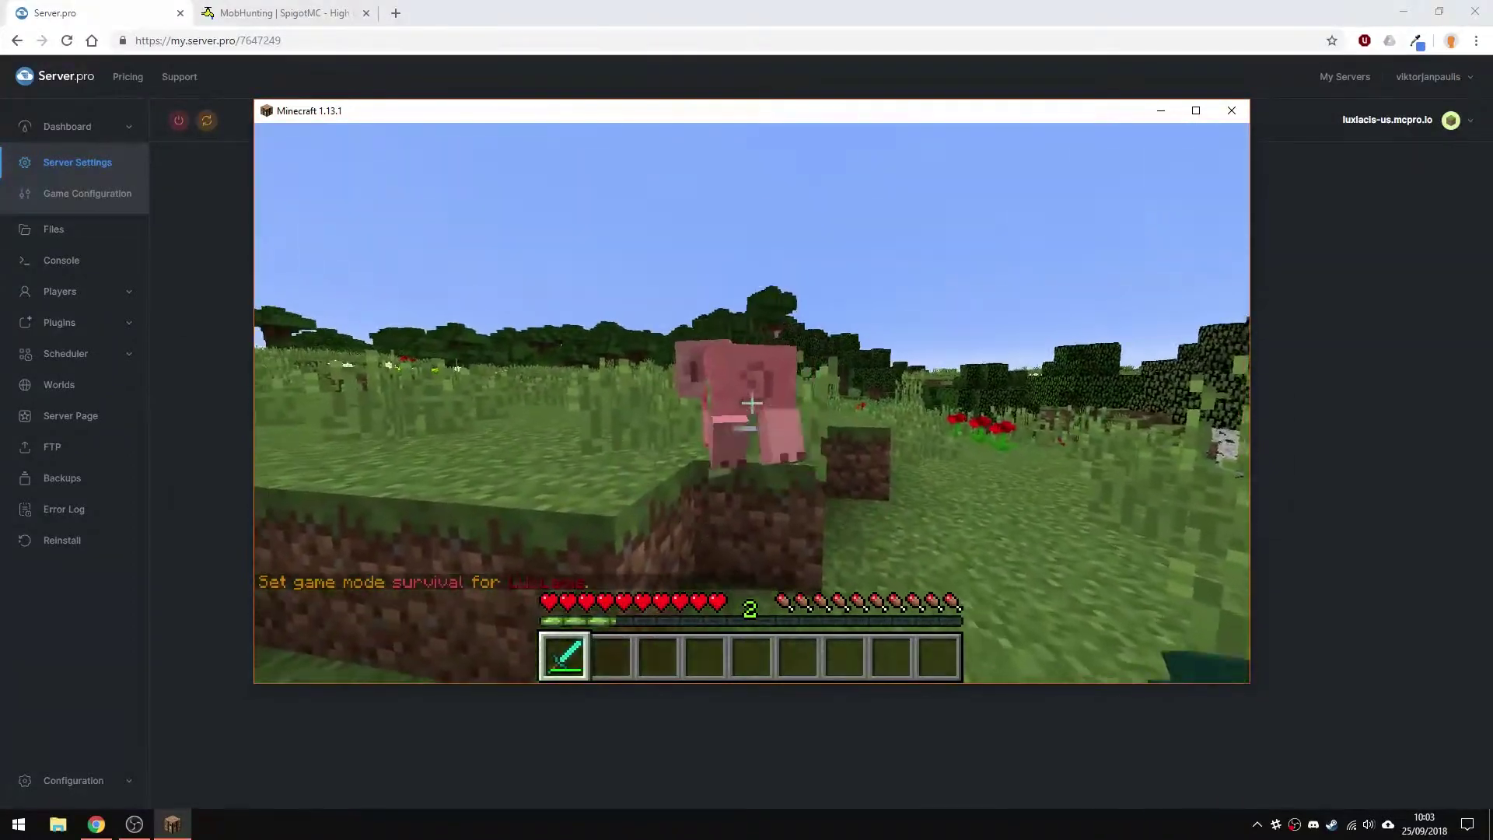
{"action": "left_click", "coordinate": [752, 402]}
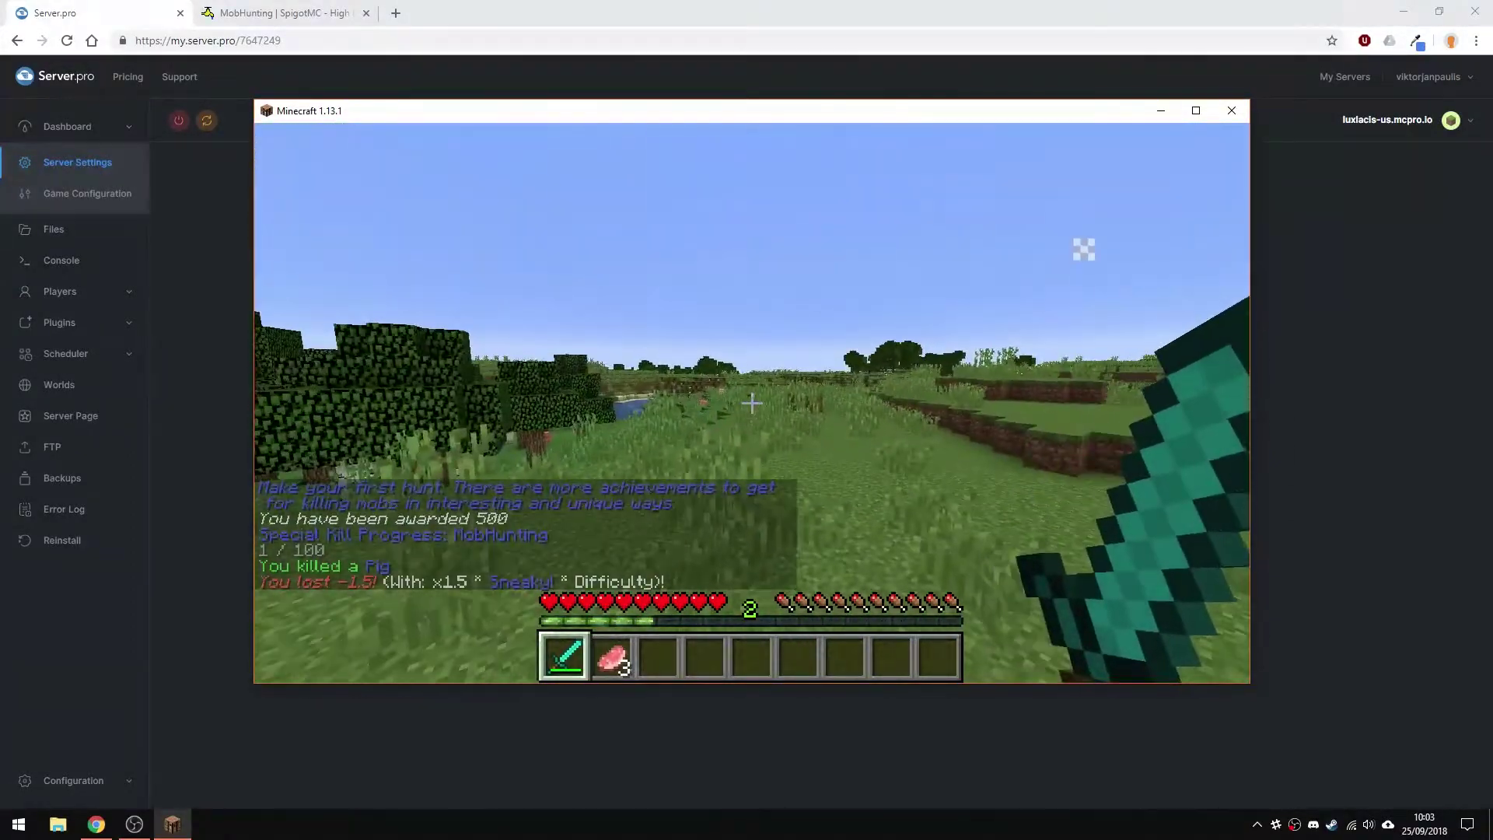
{"action": "key", "text": "t"}
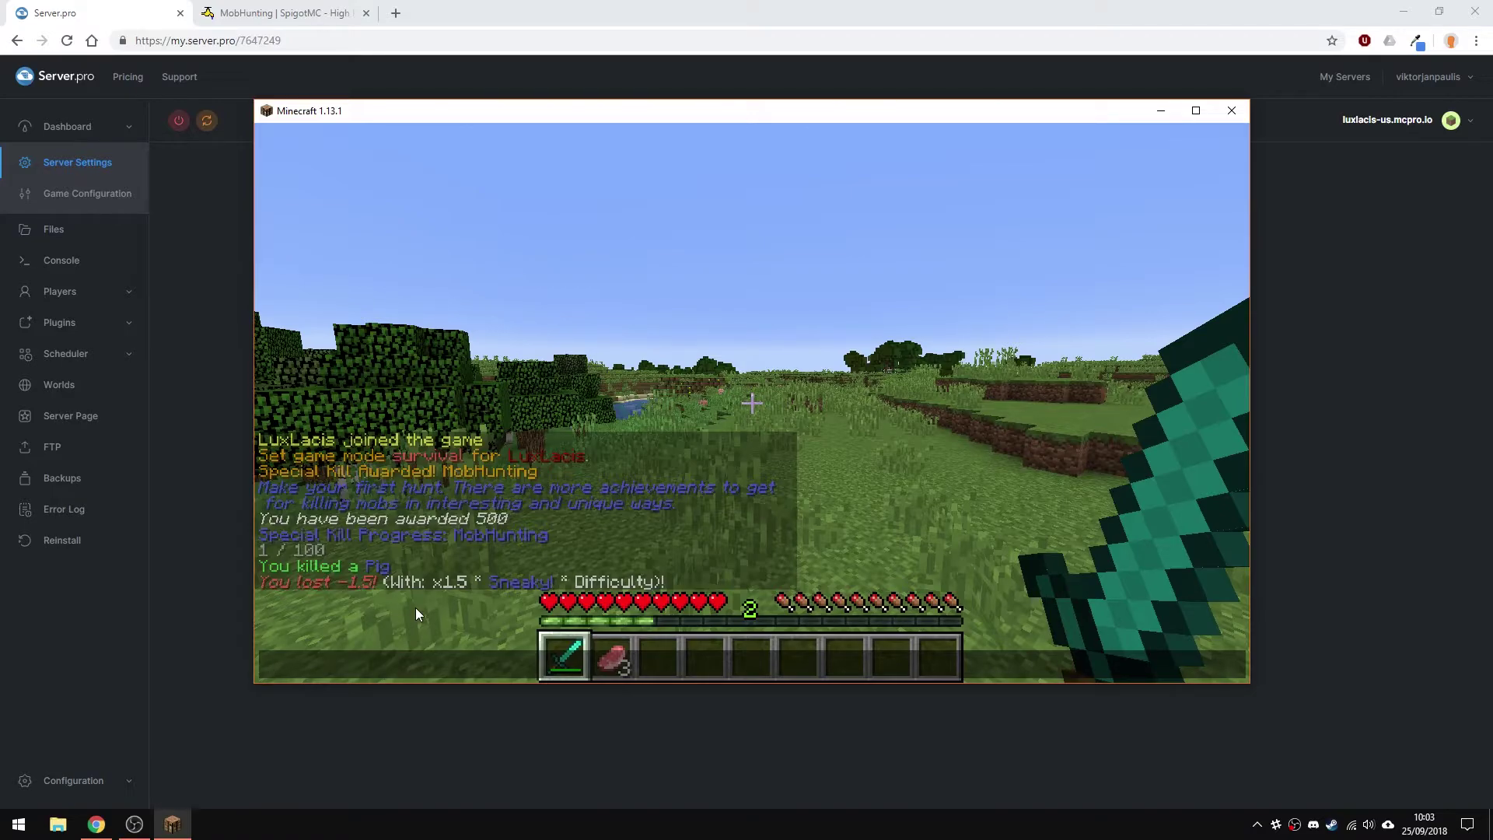
{"action": "left_click", "coordinate": [415, 608]}
{"action": "type", "text": "/money"}
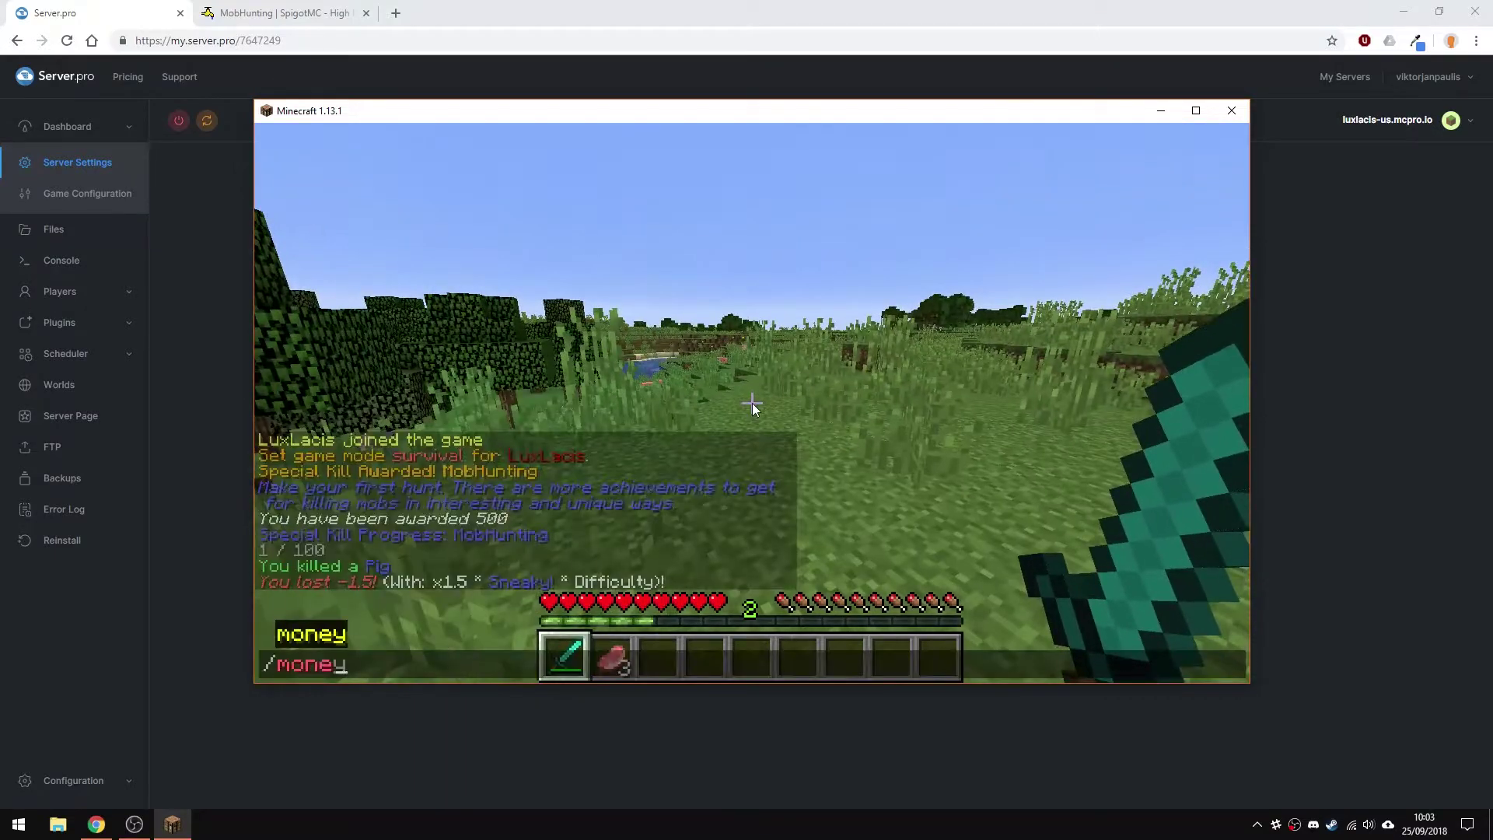
{"action": "key", "text": "Return"}
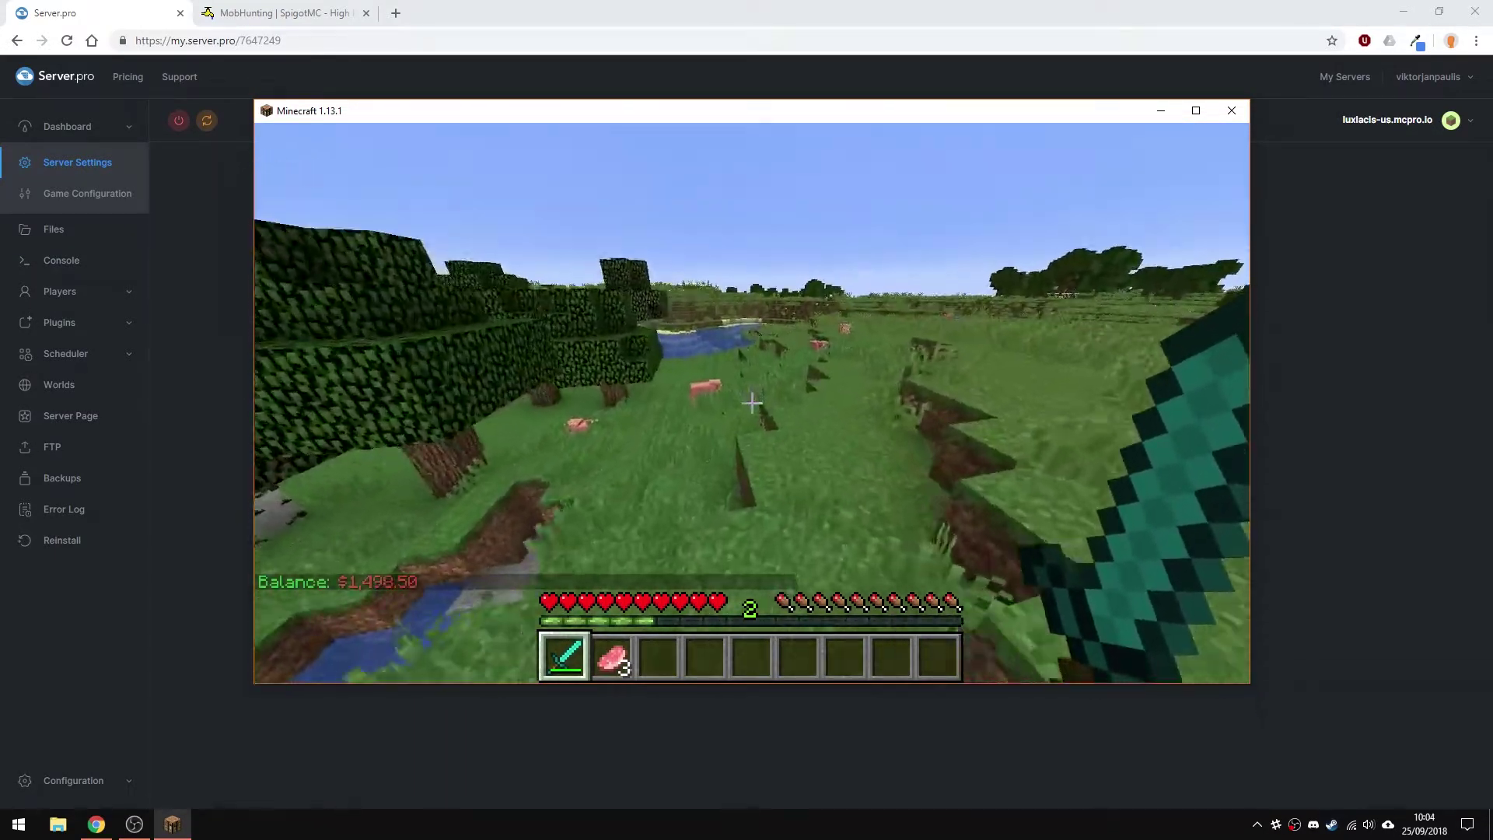
Attack more pigs, recheck /money, then spawn and kill a creeper
{"action": "key", "text": "w"}
{"action": "left_click", "coordinate": [751, 403]}
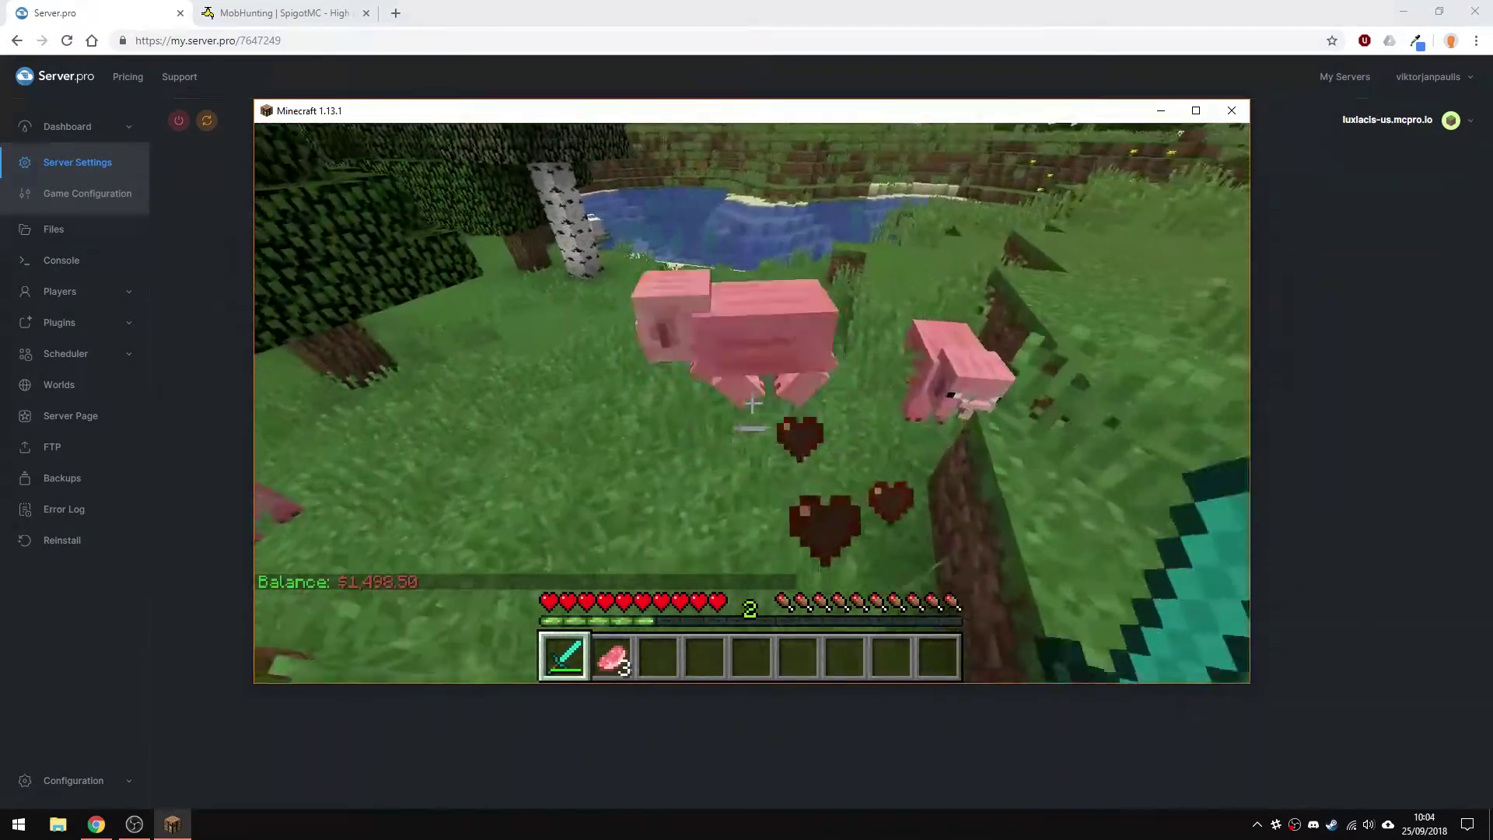
{"action": "type", "text": "/money"}
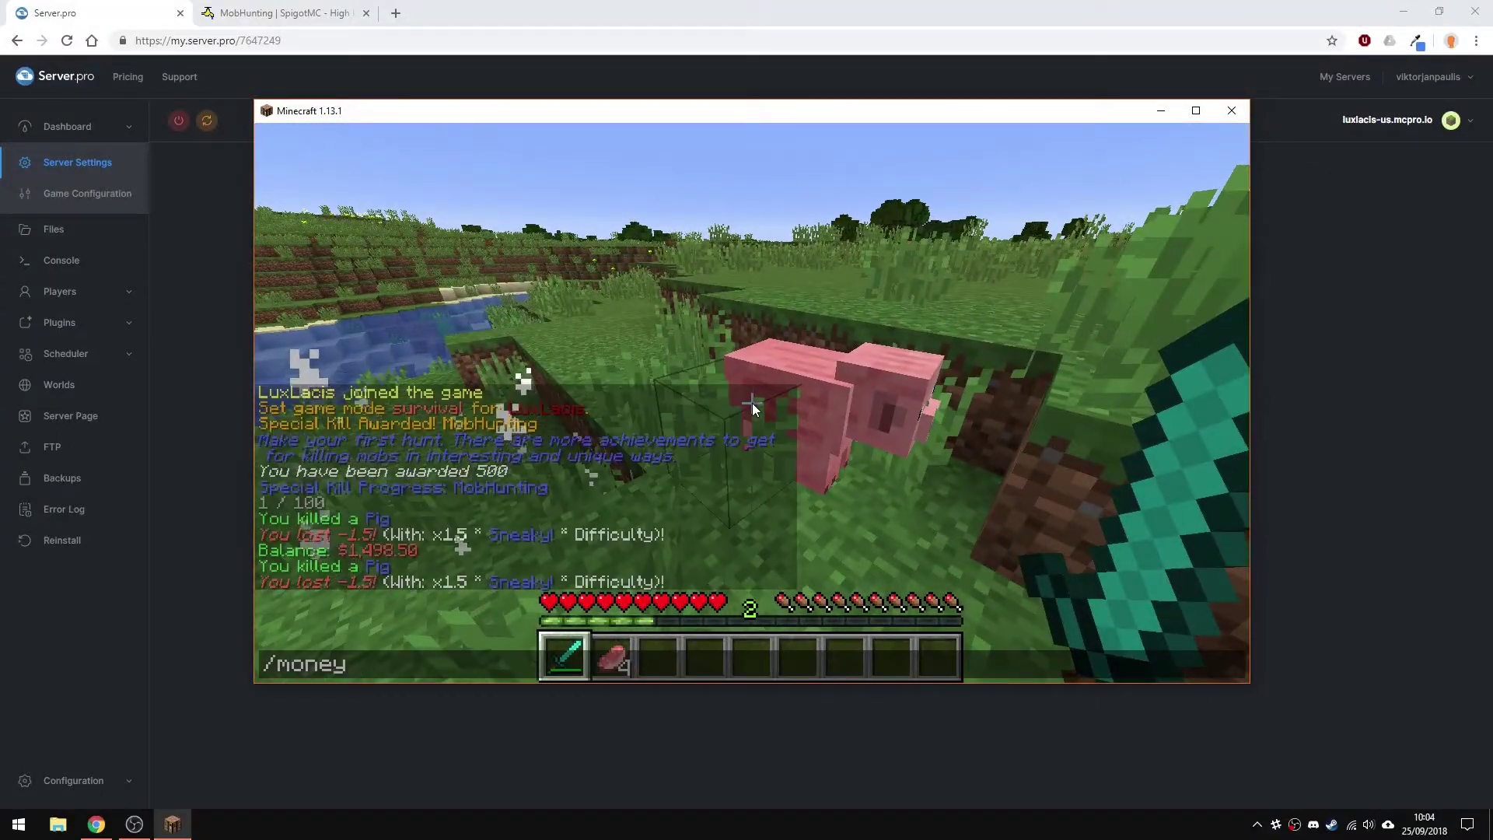
{"action": "key", "text": "Return"}
{"action": "left_click", "coordinate": [751, 402]}
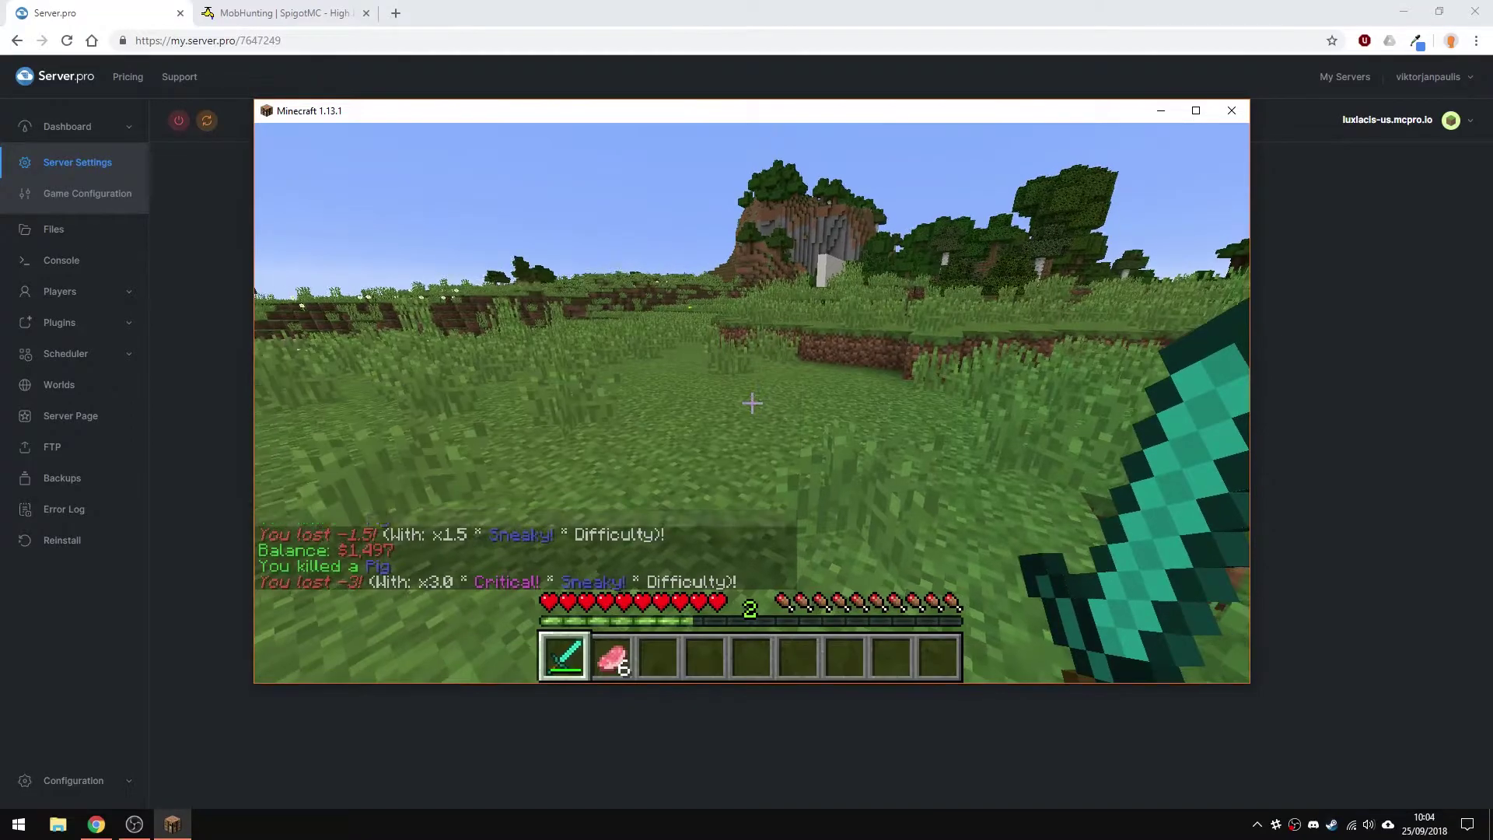
{"action": "type", "text": "/spawnmob c"}
{"action": "type", "text": "er"}
{"action": "key", "text": "Return"}
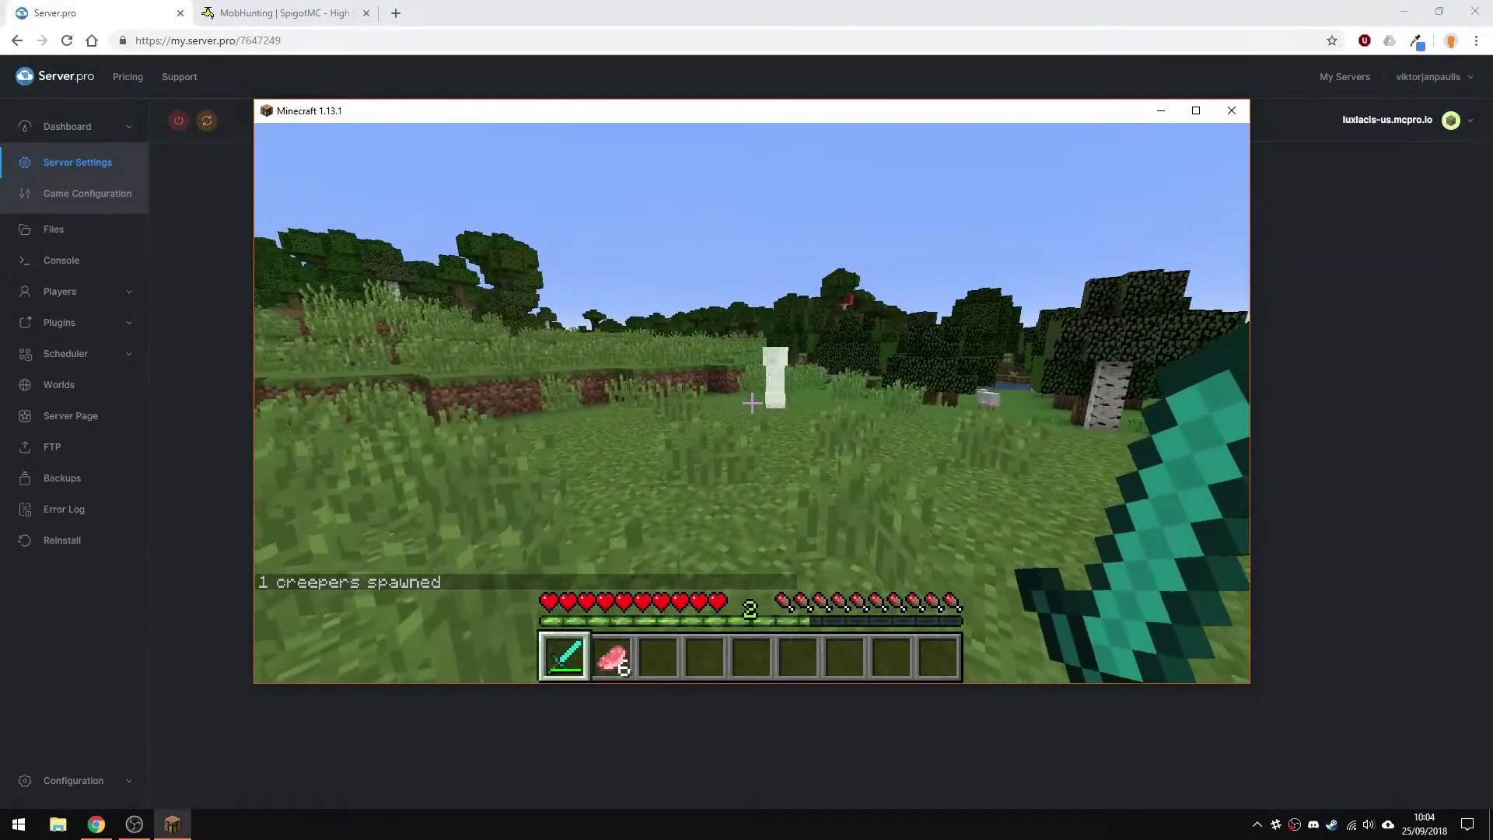
{"action": "left_click", "coordinate": [751, 403]}
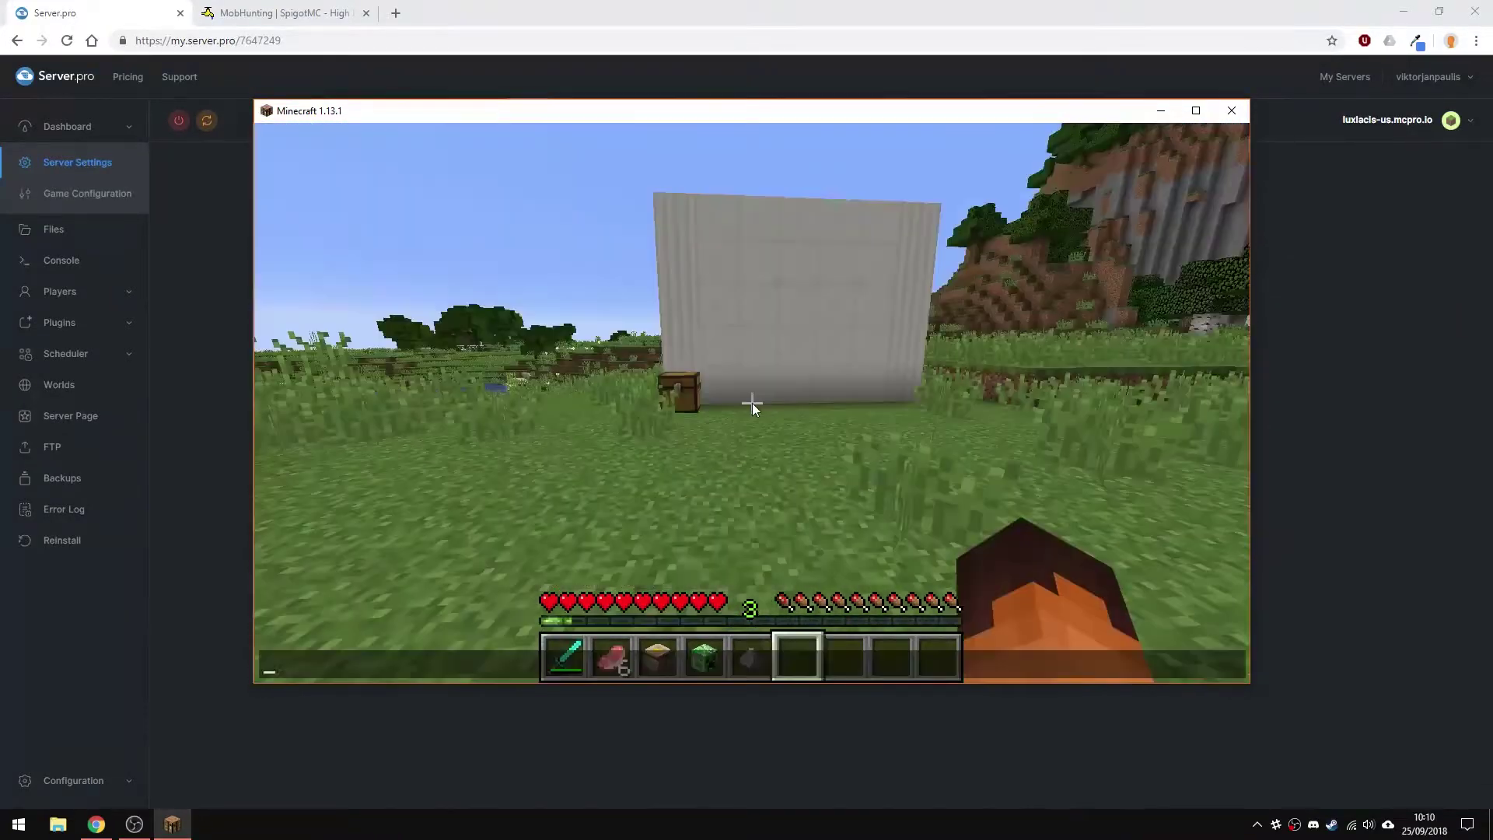
{"action": "type", "text": "/mobhunt money "}
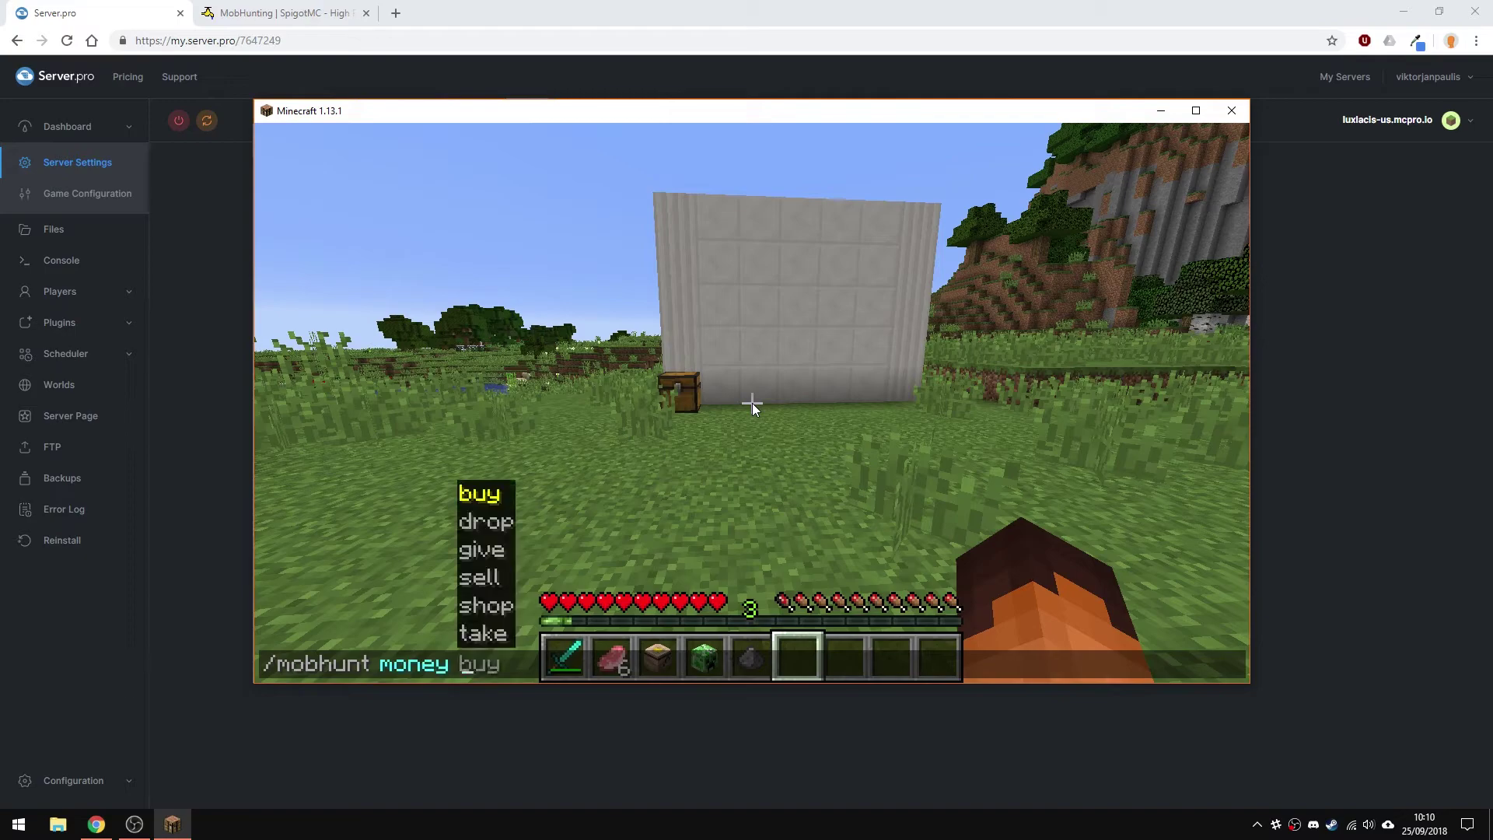
{"action": "type", "text": "sell"}
Sell the held Bag of gold with /mobhunt money sell for 7.5
{"action": "key", "text": "Return"}
{"action": "key", "text": "4"}
{"action": "key", "text": "3"}
{"action": "key", "text": "t"}
{"action": "key", "text": "Up"}
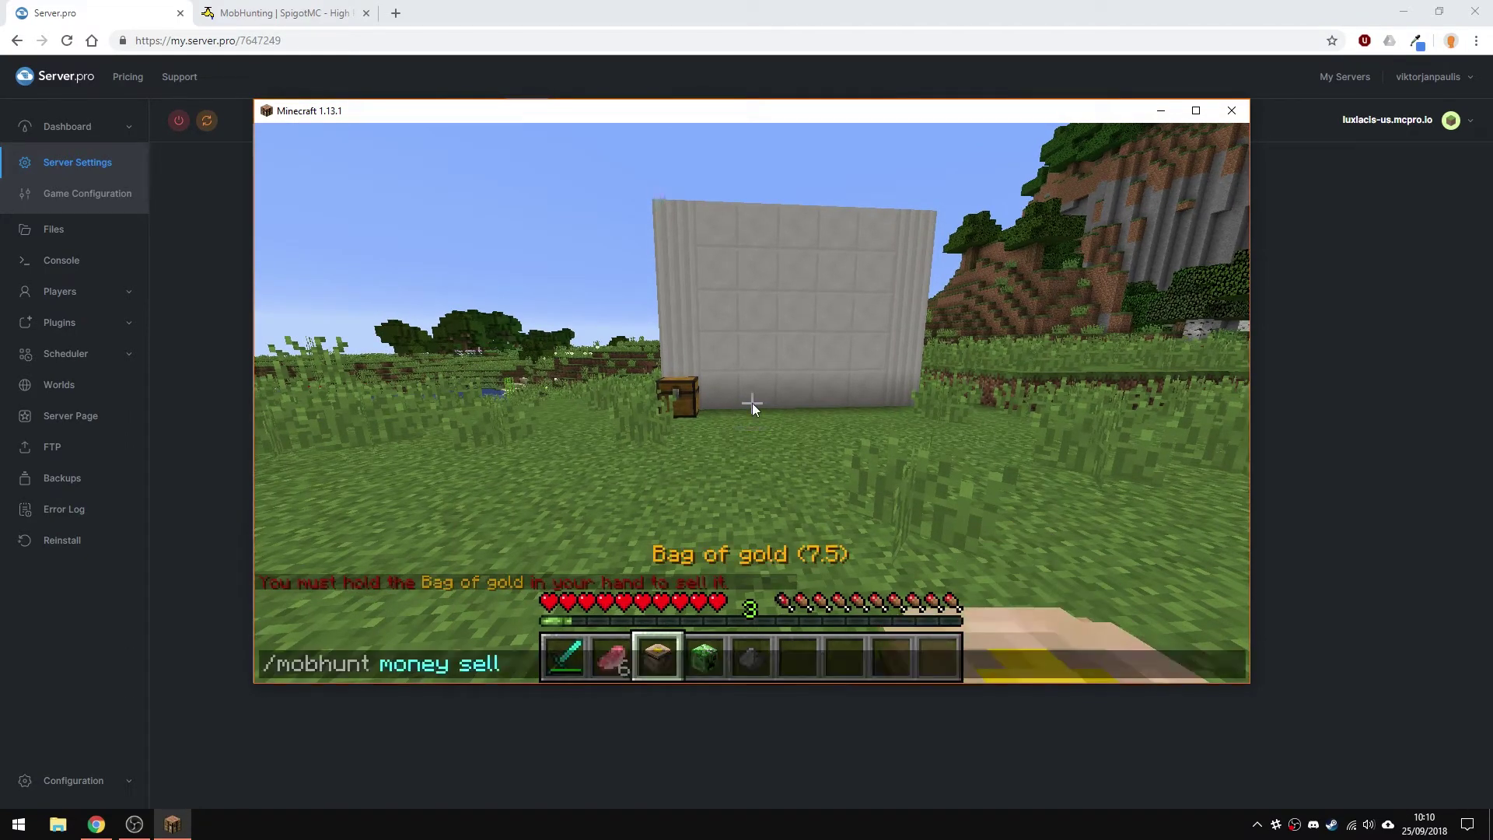
{"action": "key", "text": "Return"}
{"action": "type", "text": "/mob"}
Store the remaining items in the chest, leaving the inventory empty
{"action": "key", "text": "Escape"}
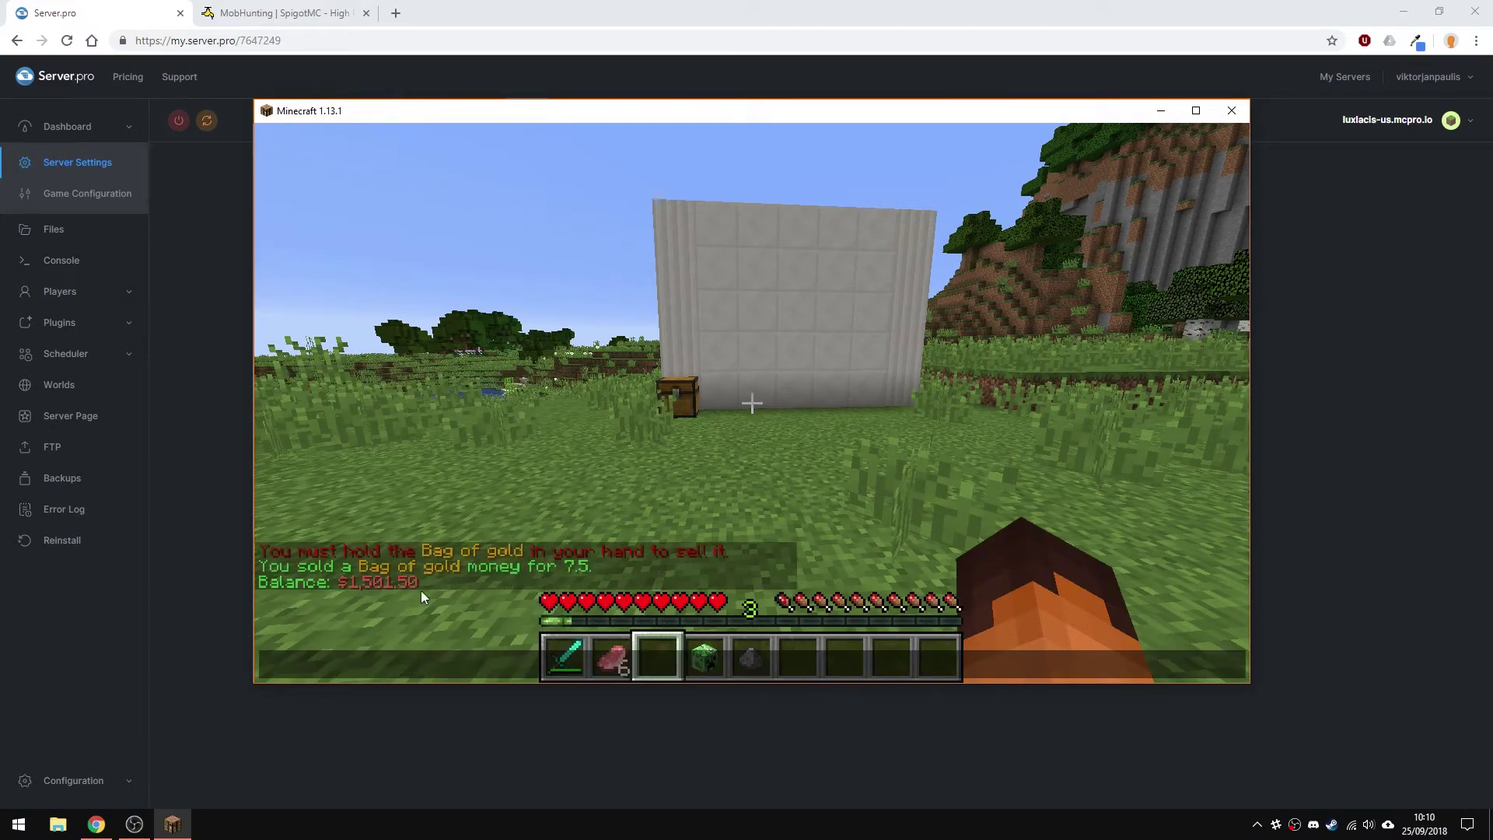
{"action": "key", "text": "a"}
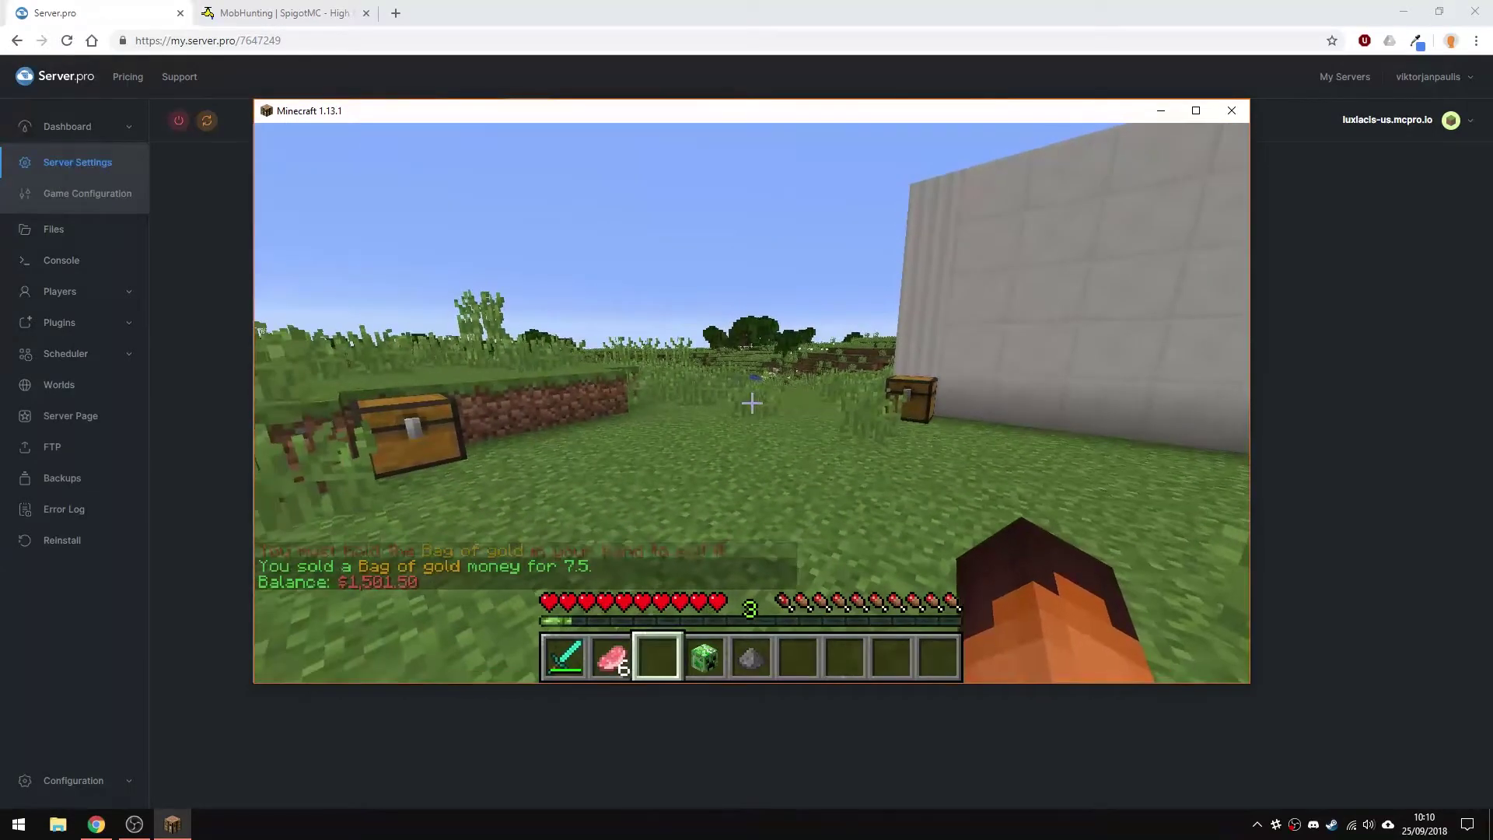
{"action": "right_click", "coordinate": [752, 403]}
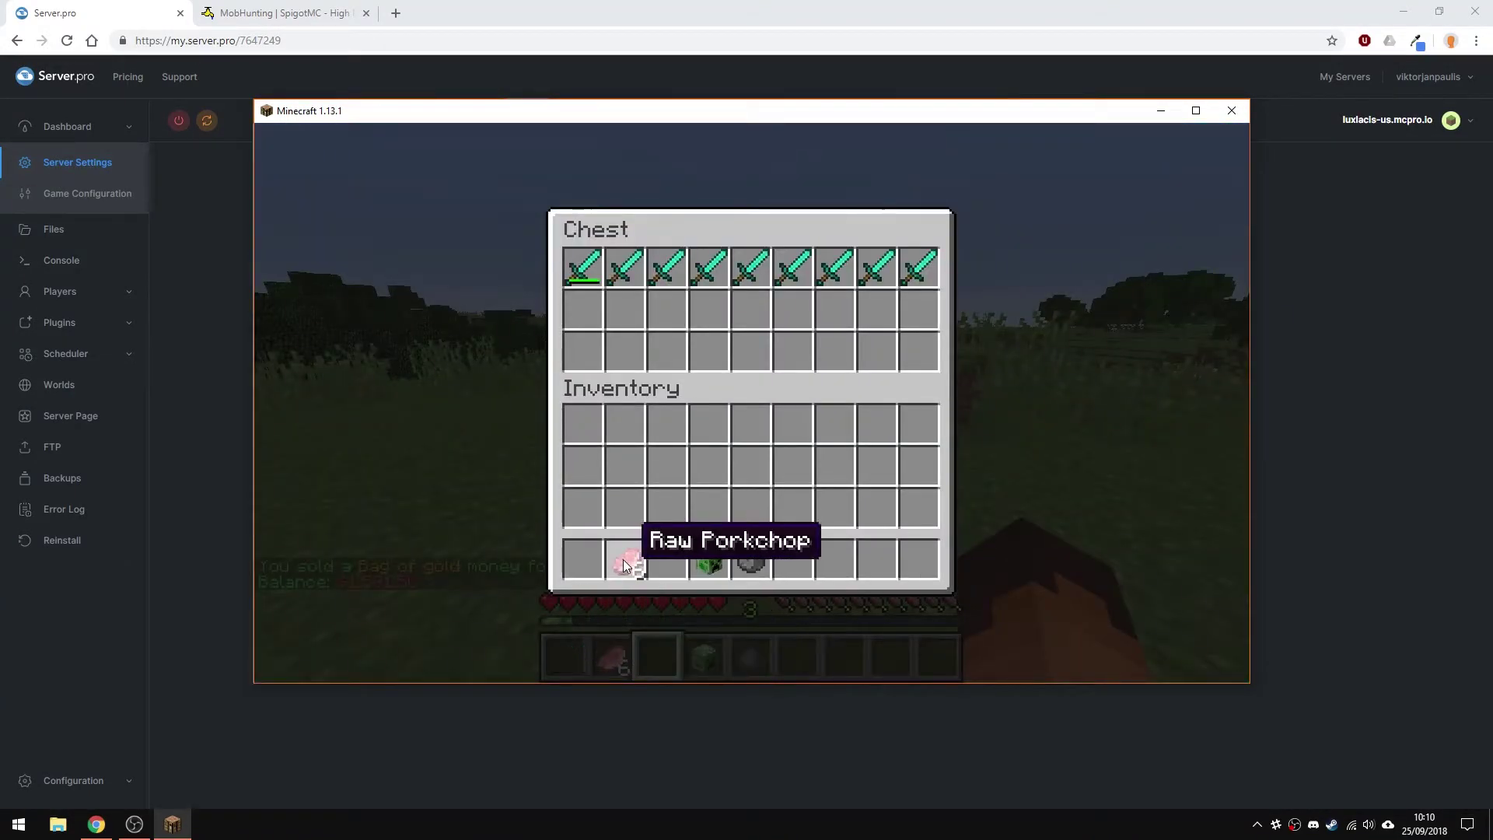
{"action": "key", "text": "Escape"}
Run /mobhunt leaderboard create Creeper_Kills and assign it to the wall sign
{"action": "key", "text": "w"}
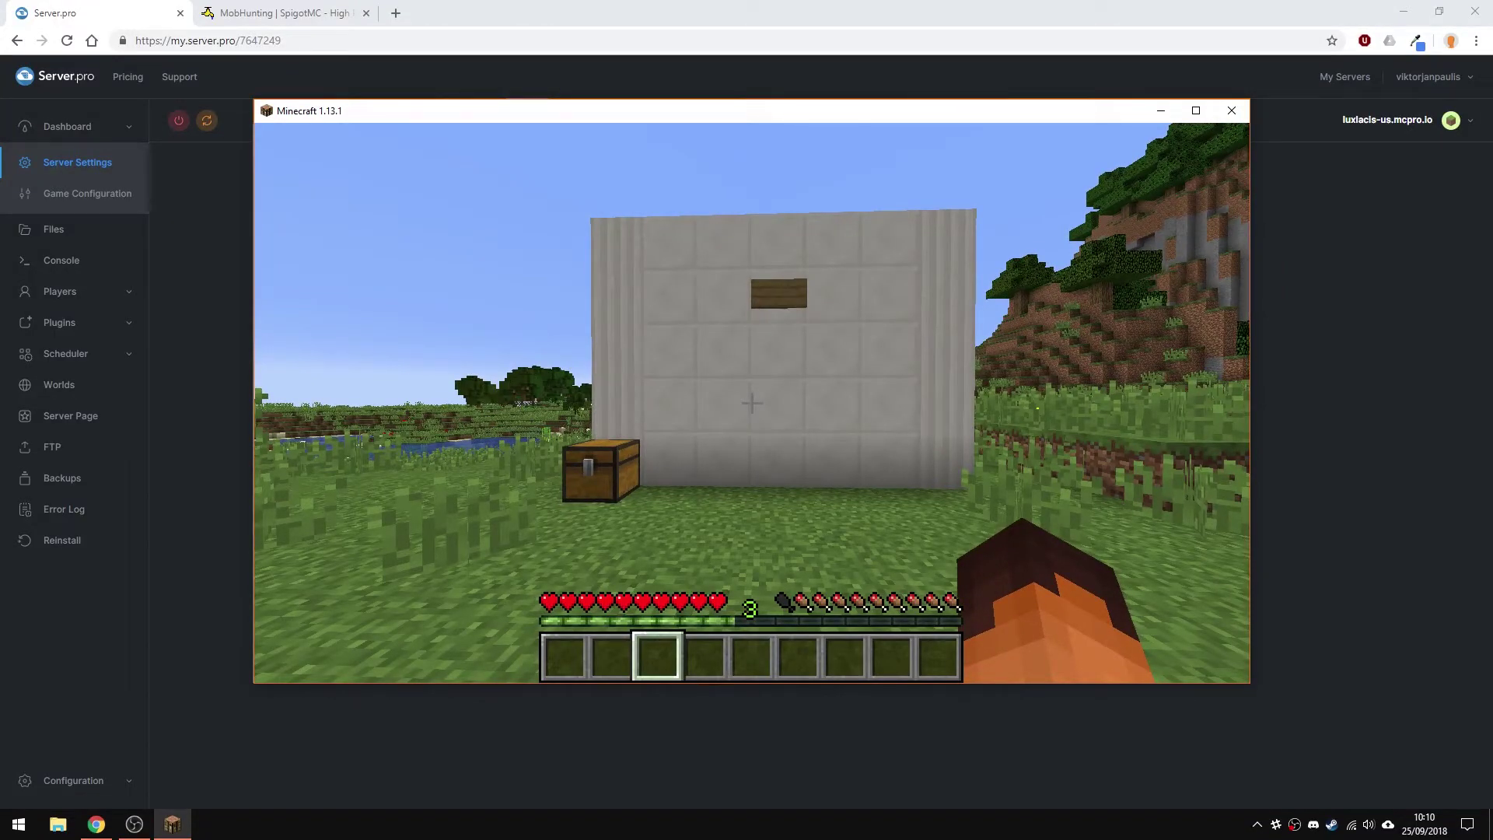
{"action": "key", "text": "t"}
{"action": "key", "text": "Up"}
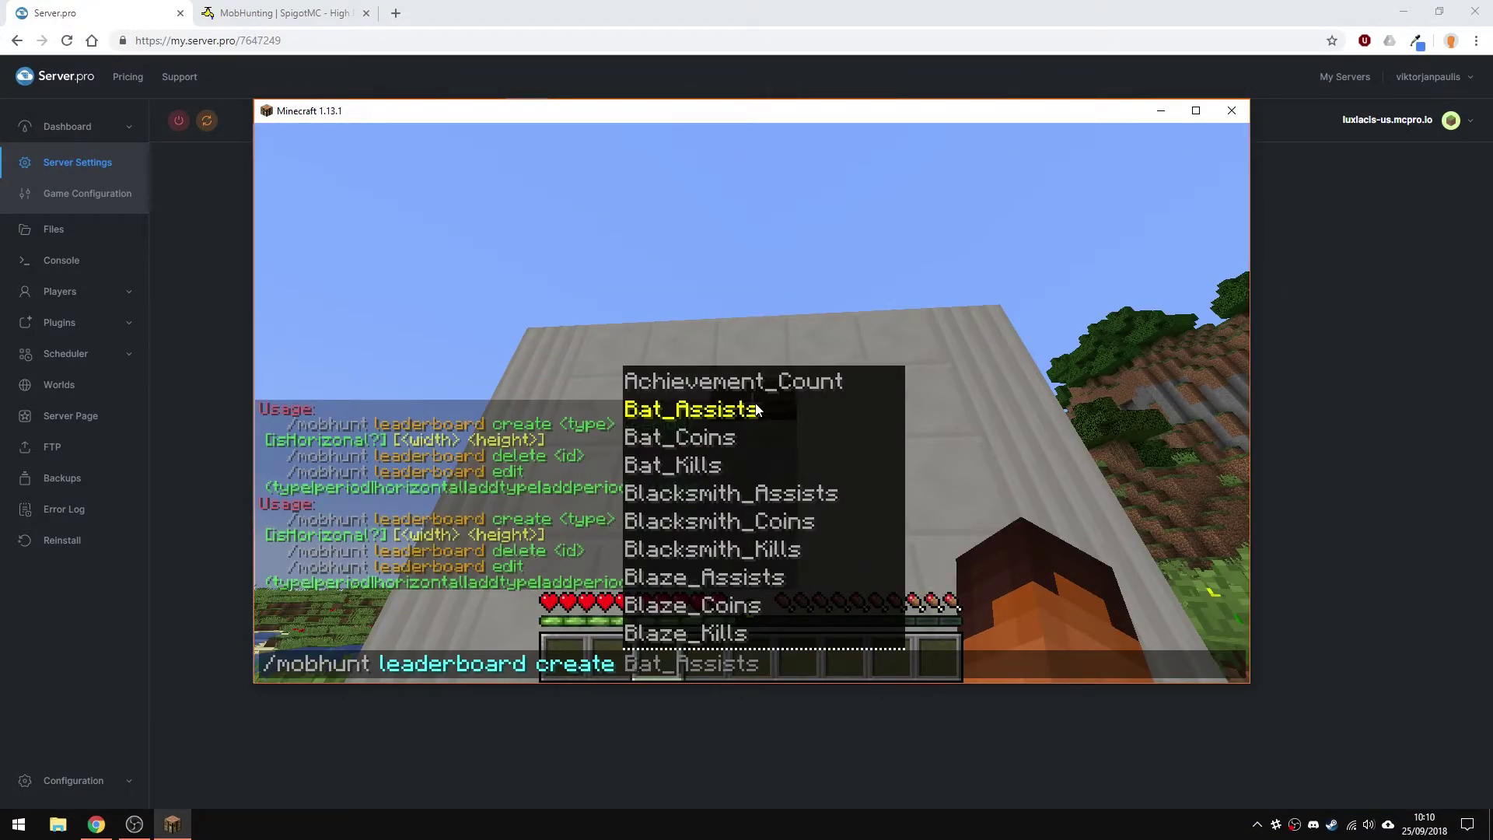
{"action": "type", "text": "cre"}
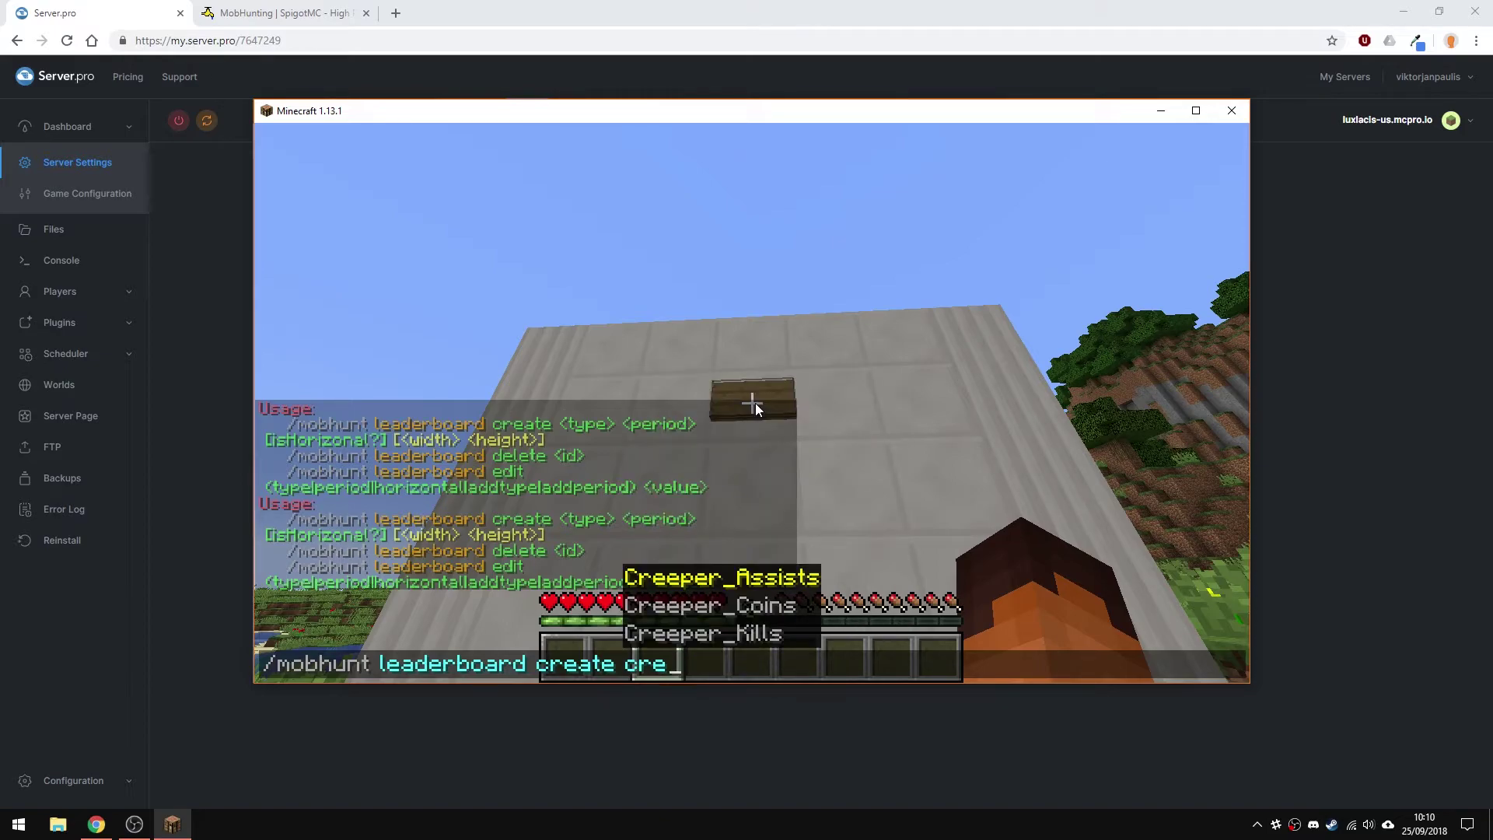
{"action": "key", "text": "Down"}
{"action": "key", "text": "Down"}
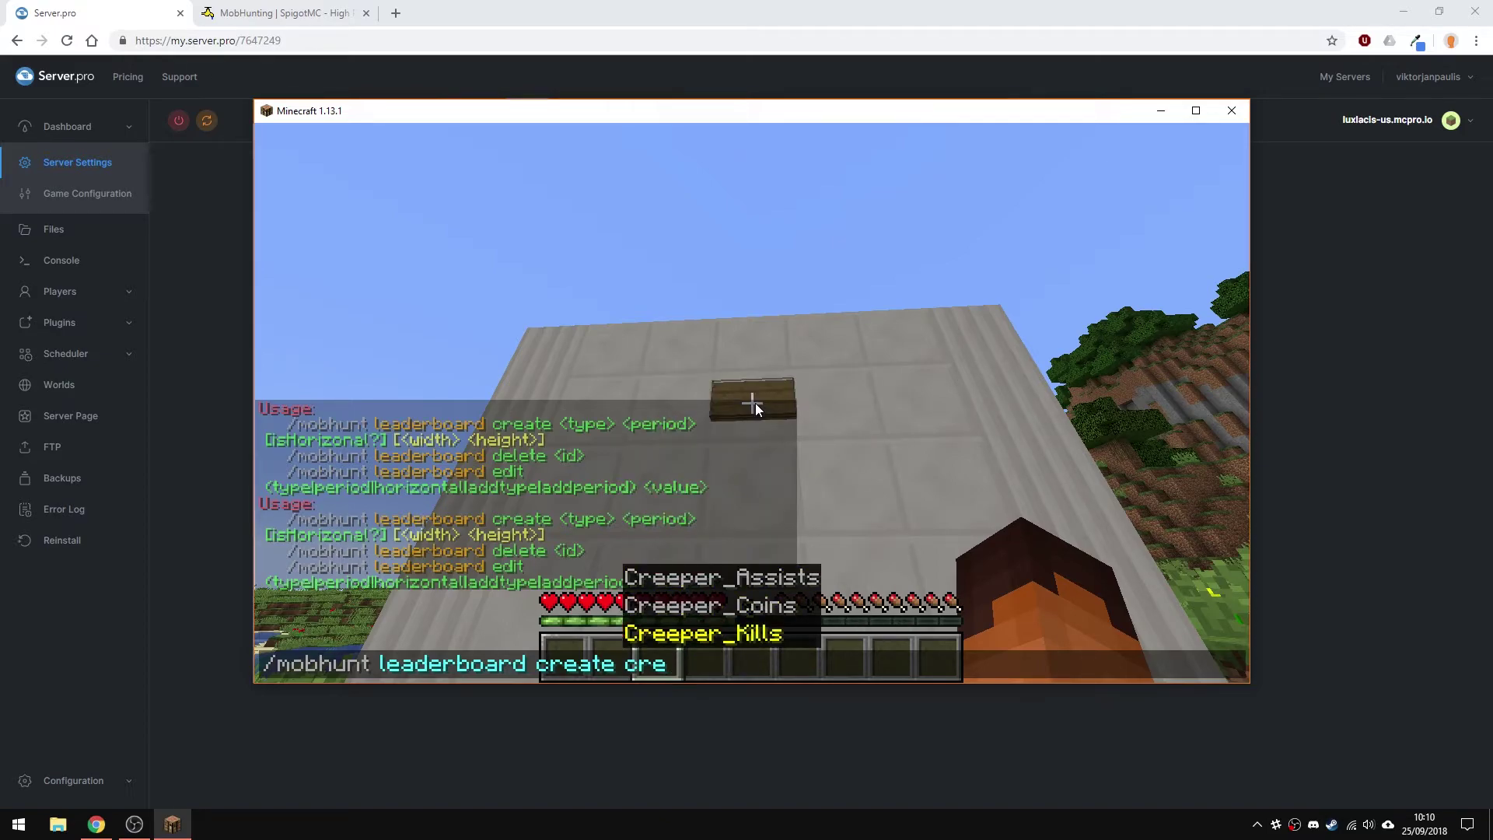
{"action": "key", "text": "Tab"}
{"action": "key", "text": "Tab"}
{"action": "key", "text": "Return"}
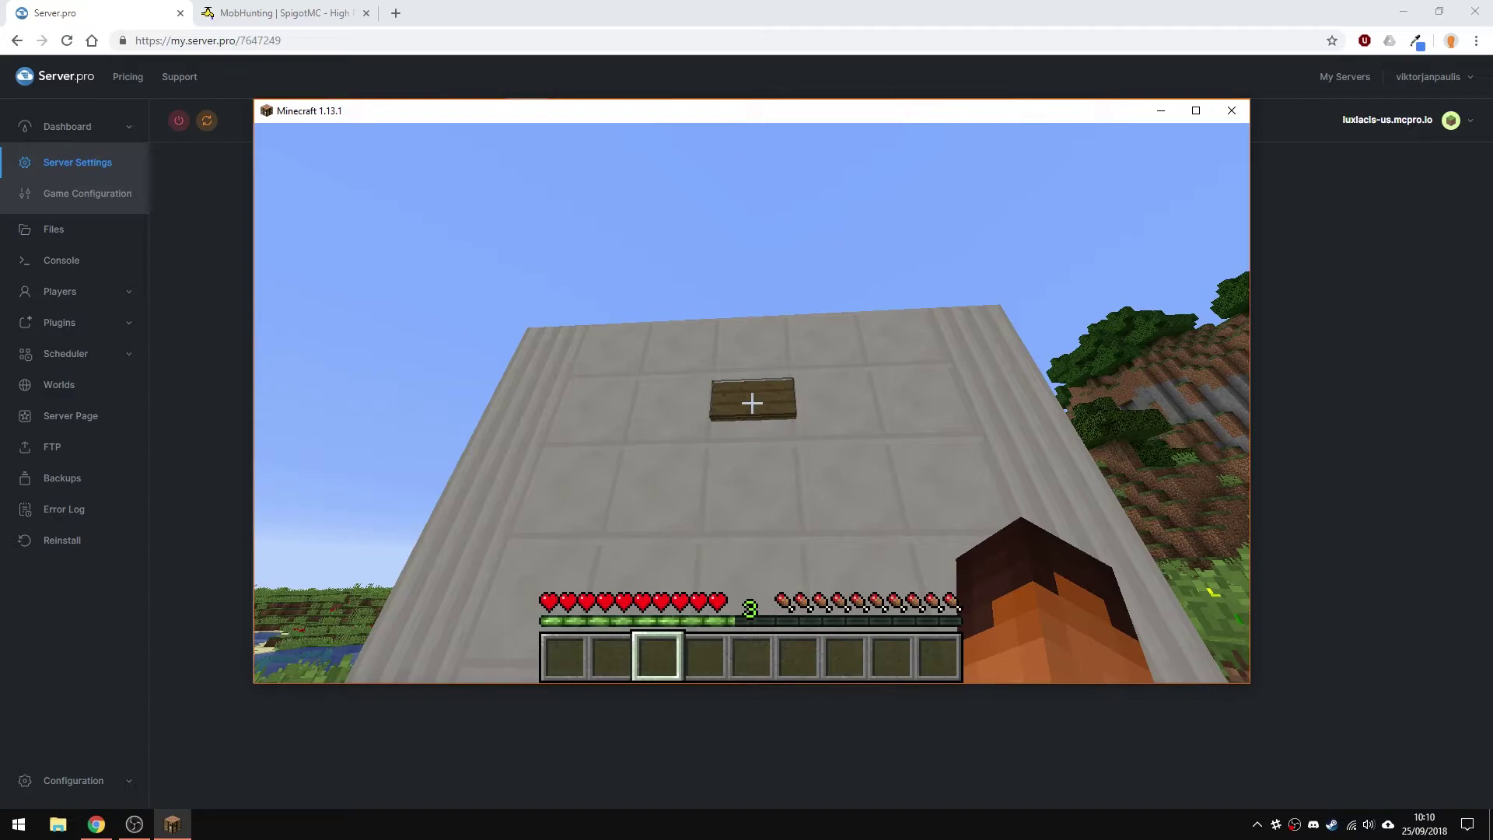
{"action": "right_click", "coordinate": [753, 403]}
Back away from the wall to view the whole leaderboard
{"action": "key", "text": "s"}
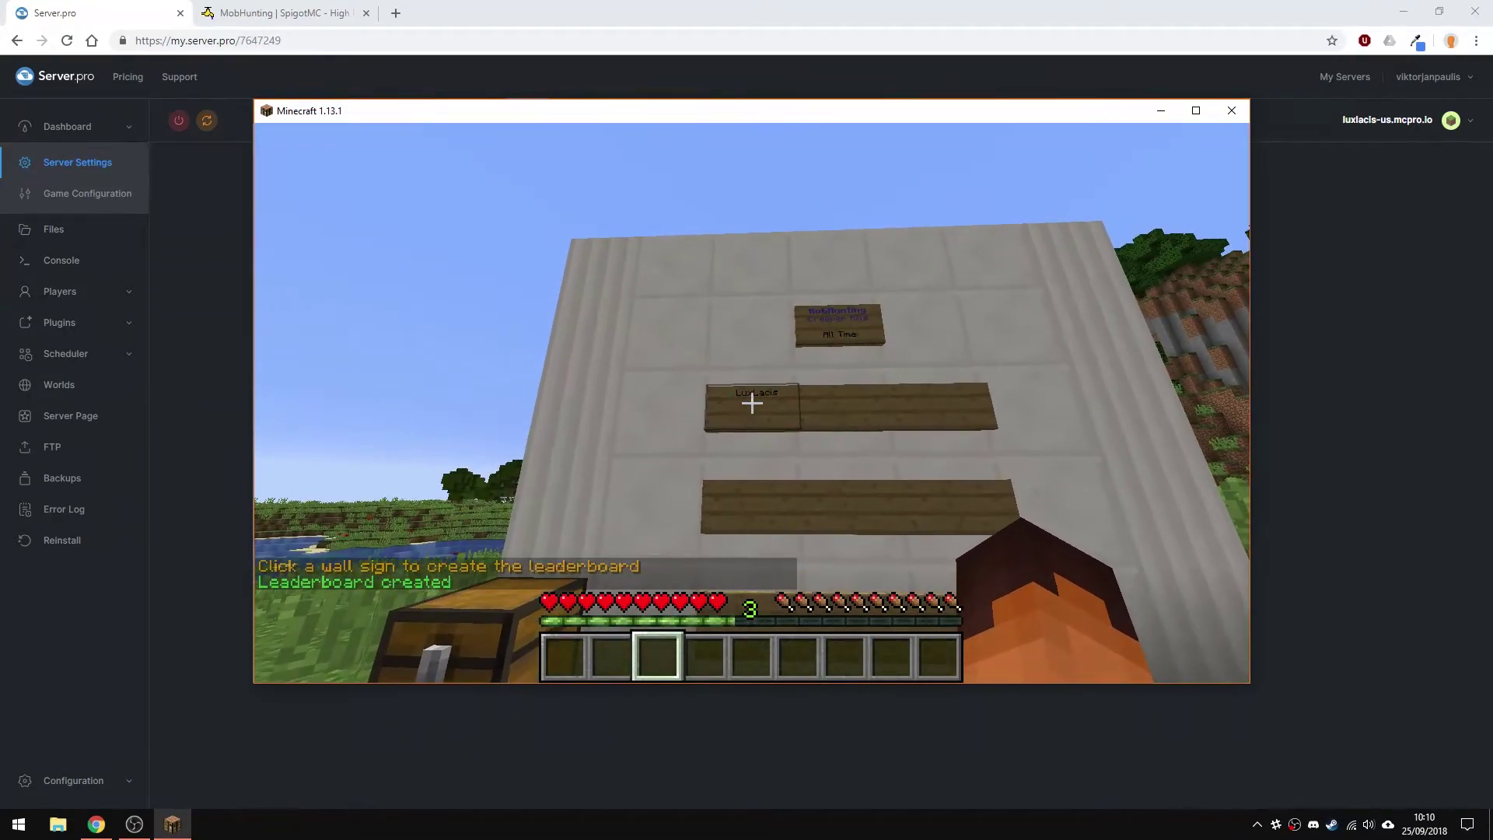
{"action": "key", "text": "s"}
{"action": "key", "text": "a"}
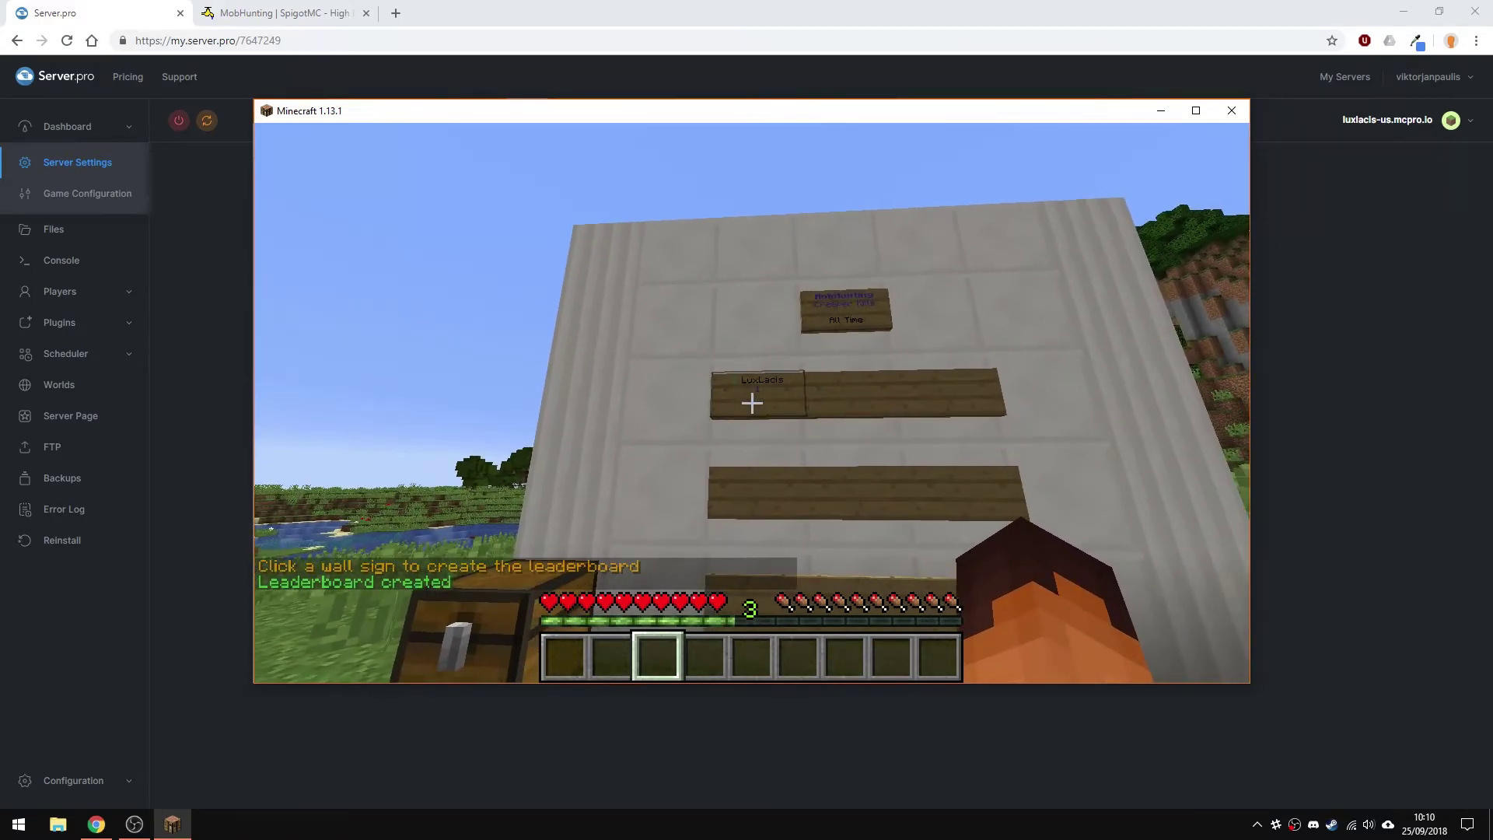
{"action": "key", "text": "s"}
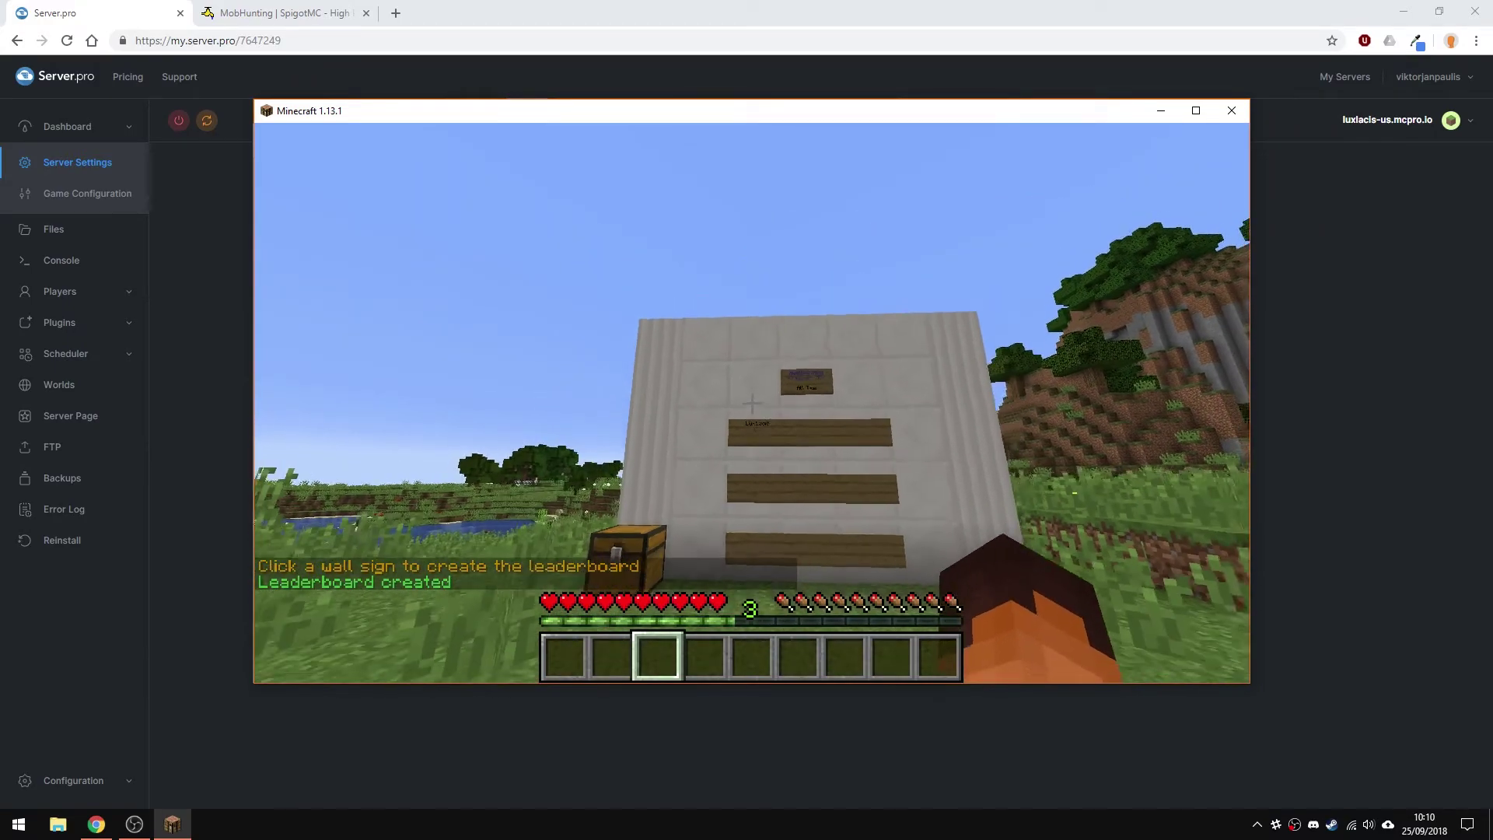
{"action": "key", "text": "s"}
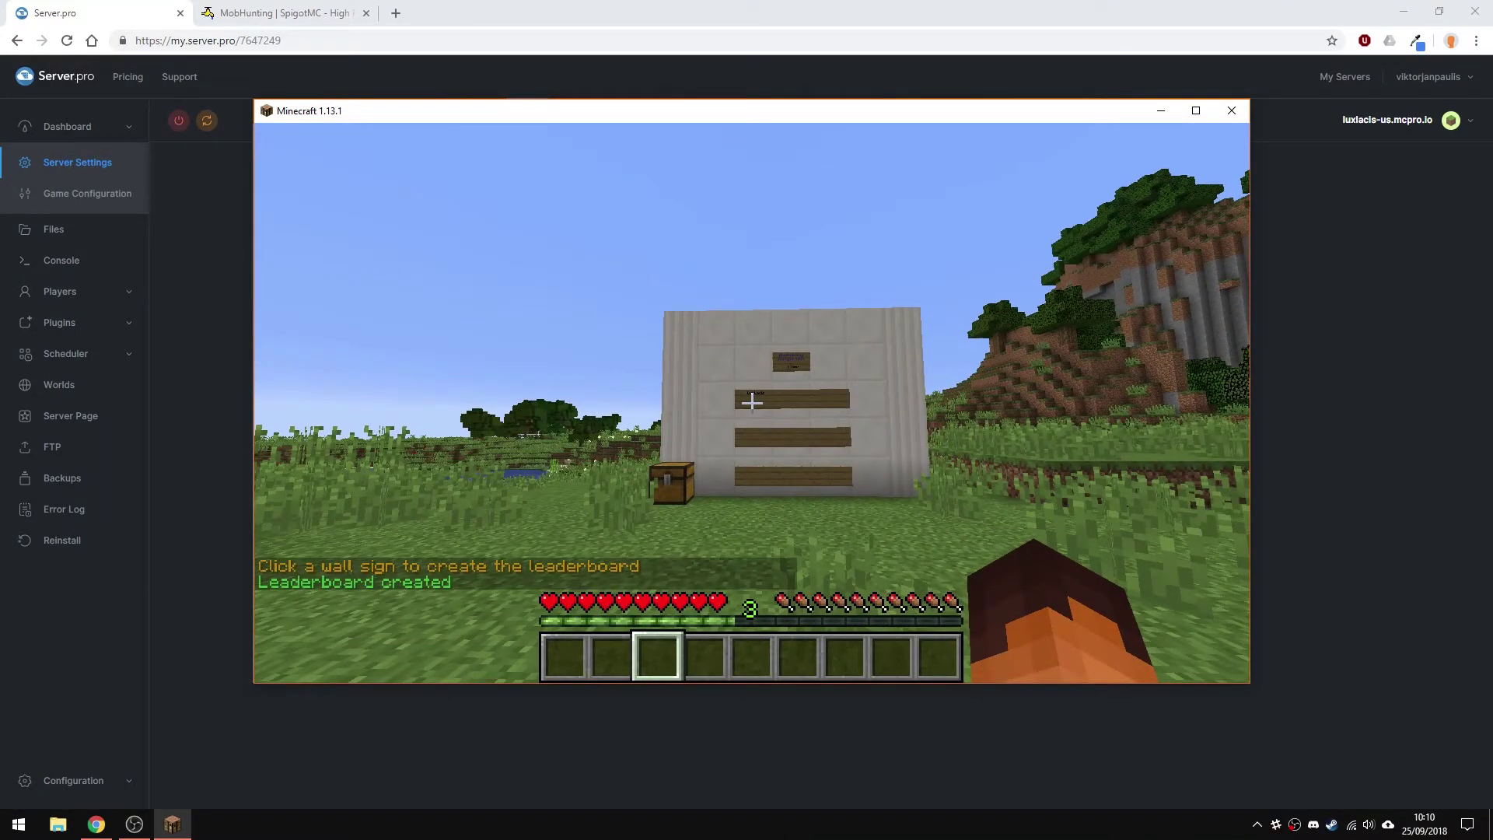